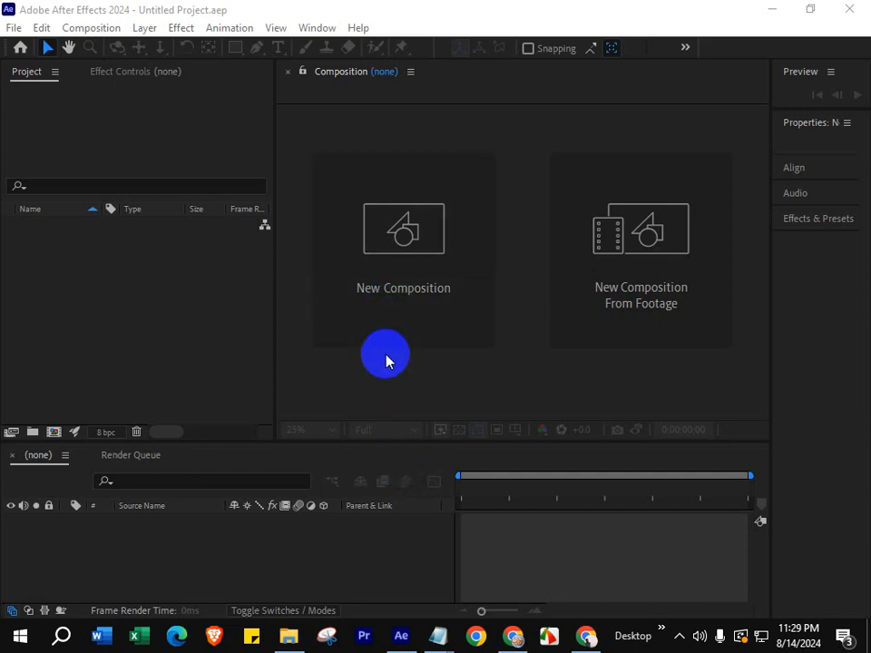
# - Create an HD 1920x1080, 29.97 fps composition with a 30-second duration and a white background
pyautogui.click(127, 283)
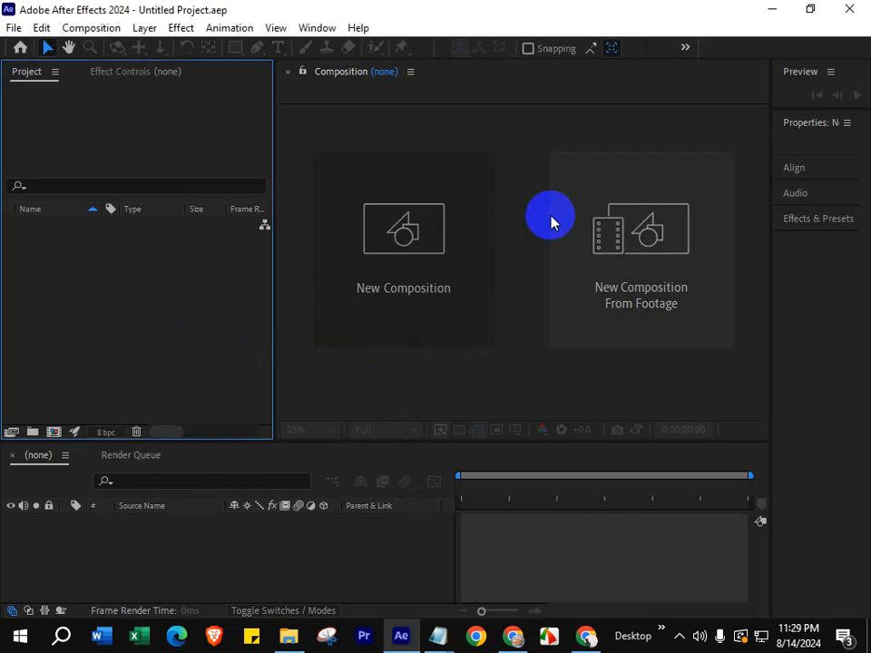
pyautogui.click(367, 257)
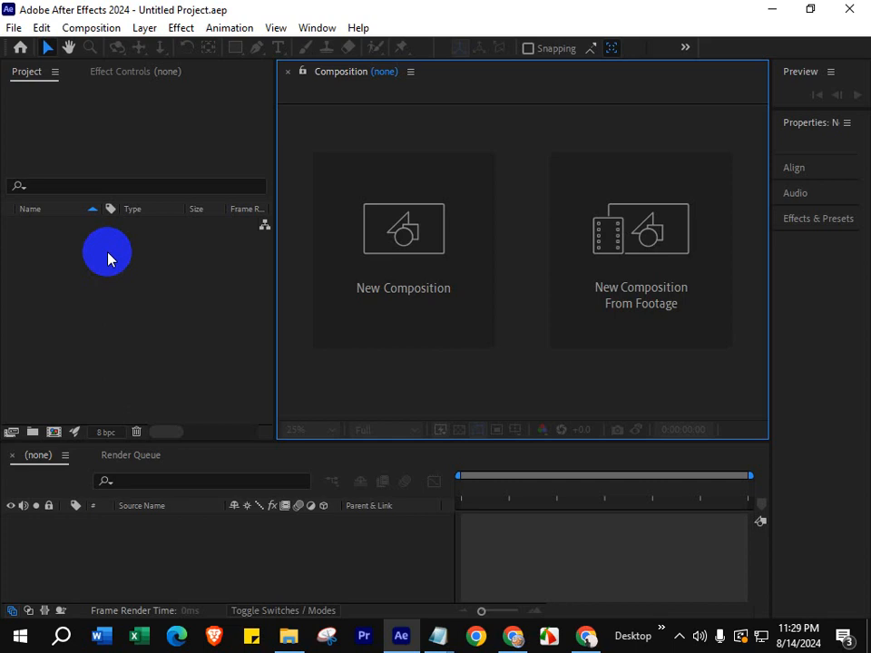
pyautogui.rightClick(107, 258)
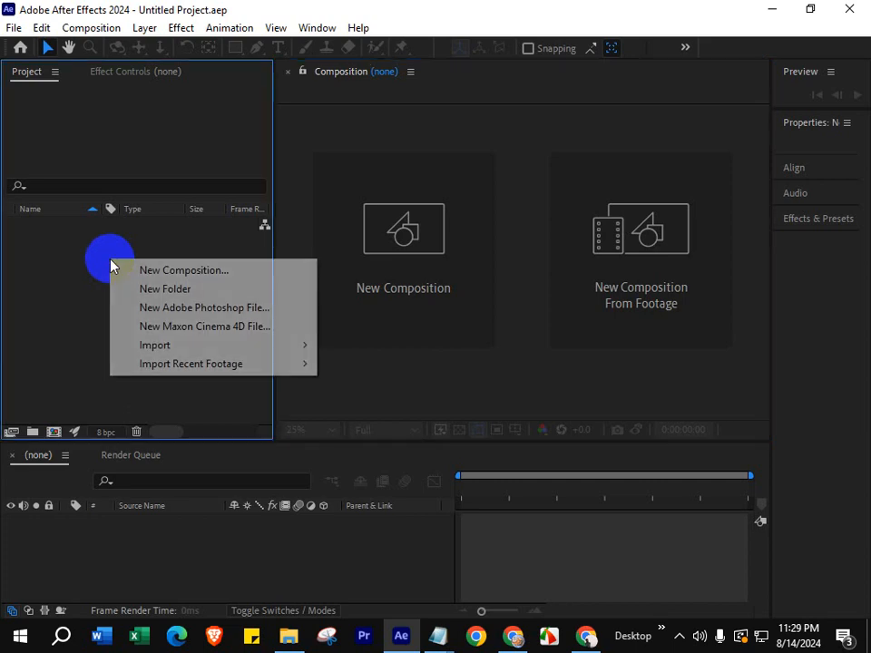
pyautogui.click(168, 271)
pyautogui.click(299, 388)
pyautogui.click(608, 351)
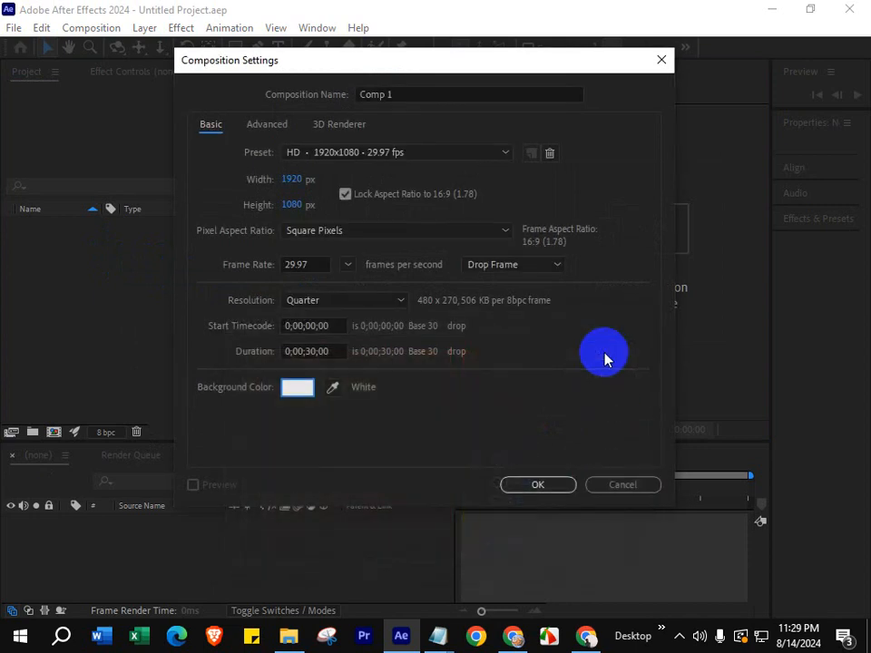
pyautogui.click(542, 484)
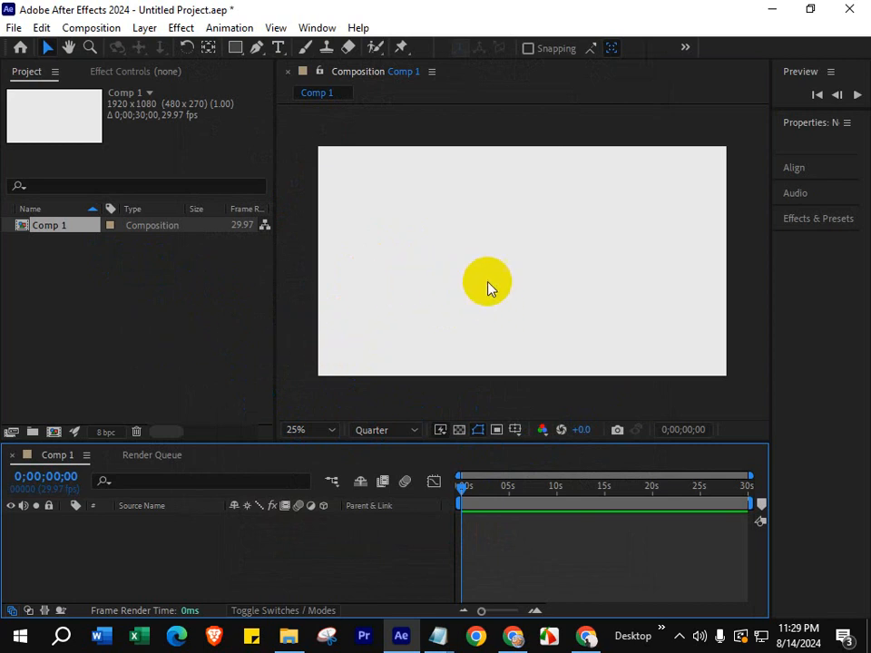
# - Import the Puzzle বা Captcha JPG from the Downloads folder as footage
pyautogui.click(149, 306)
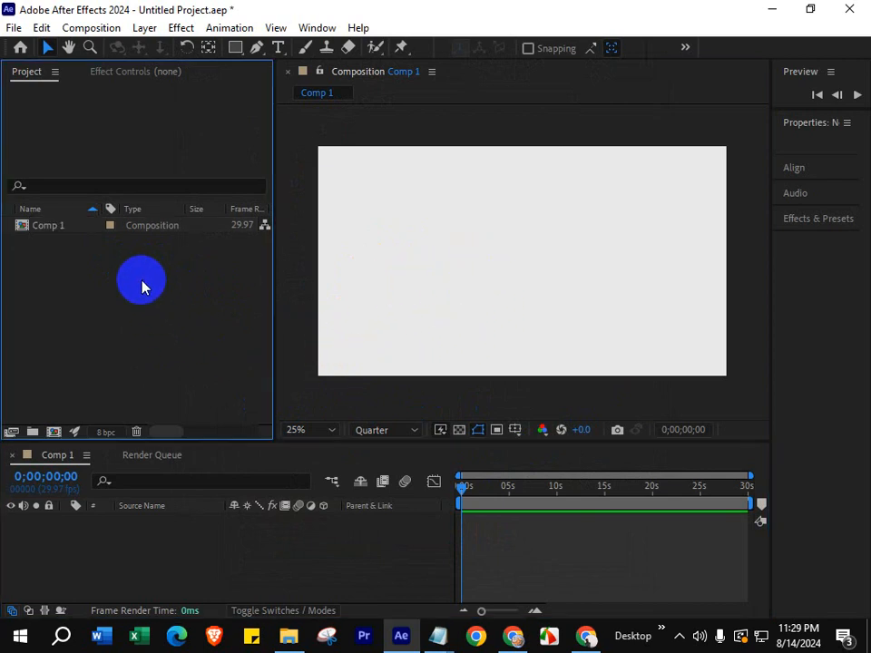
pyautogui.doubleClick(141, 287)
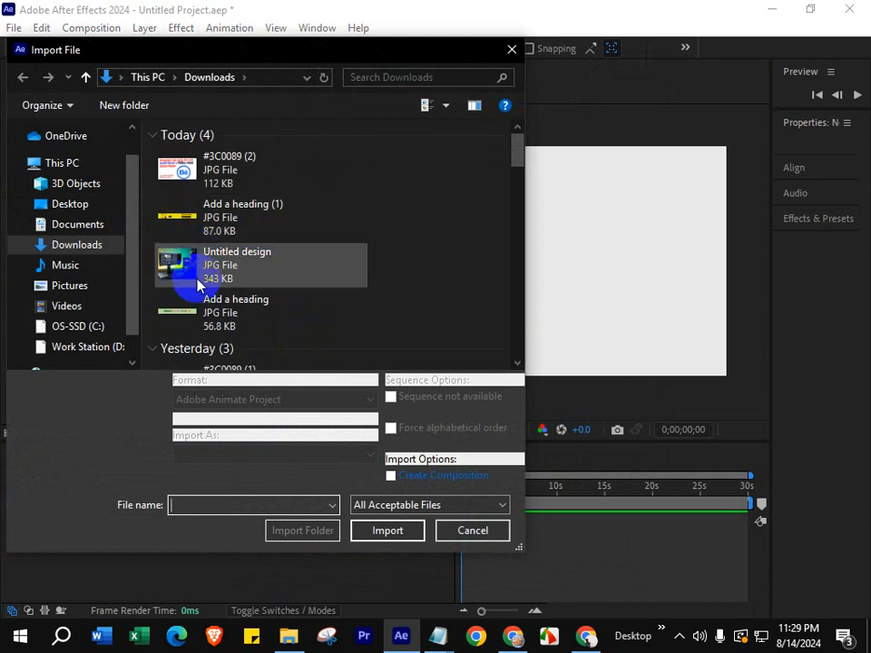
pyautogui.scroll(-3, 210, 284)
pyautogui.click(184, 242)
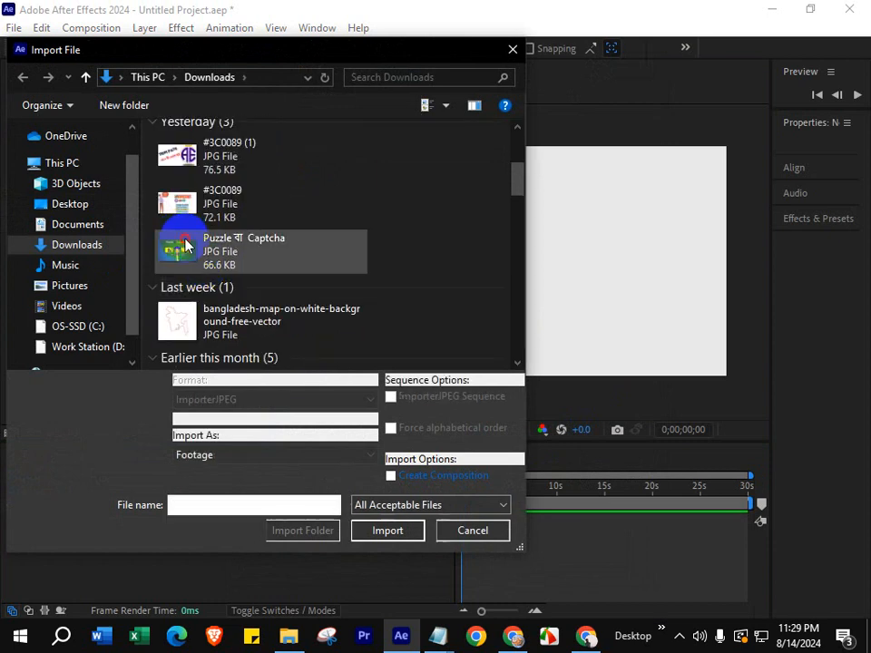
pyautogui.click(388, 531)
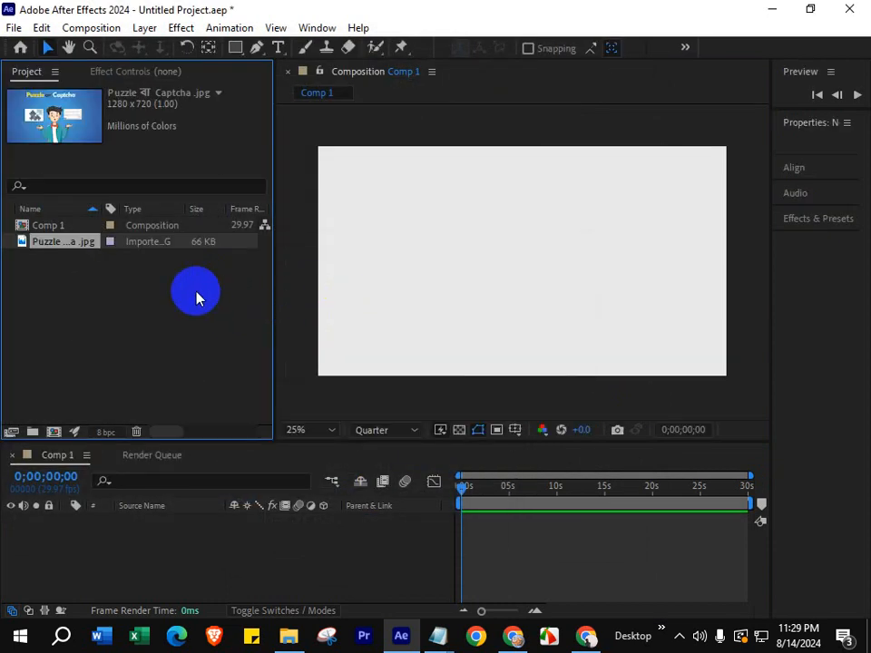
# - Import the "_TOP 4 green screen LAPTOPS" video from the Downloads folder as footage
pyautogui.click(83, 277)
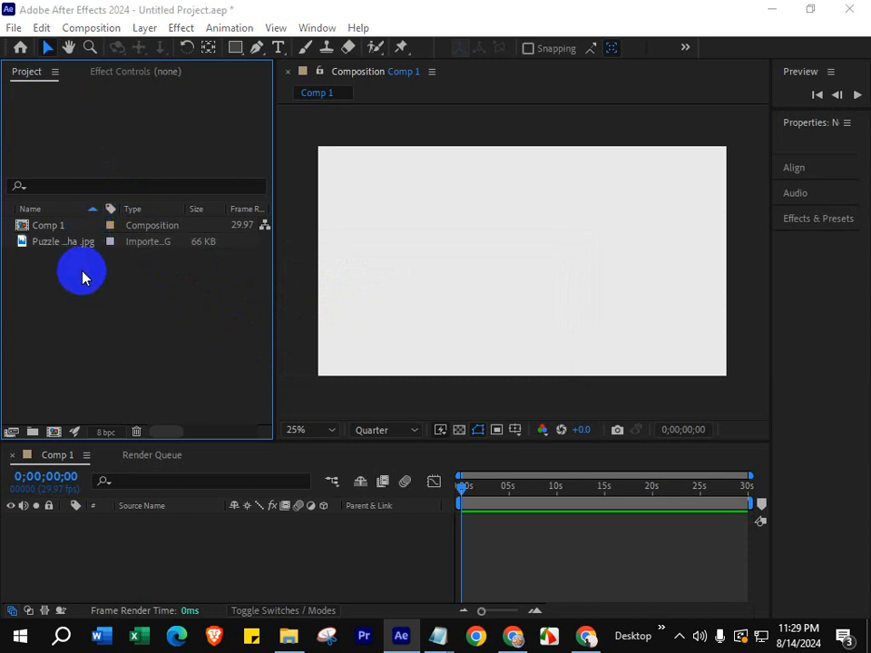
pyautogui.doubleClick(83, 277)
pyautogui.scroll(-3, 218, 264)
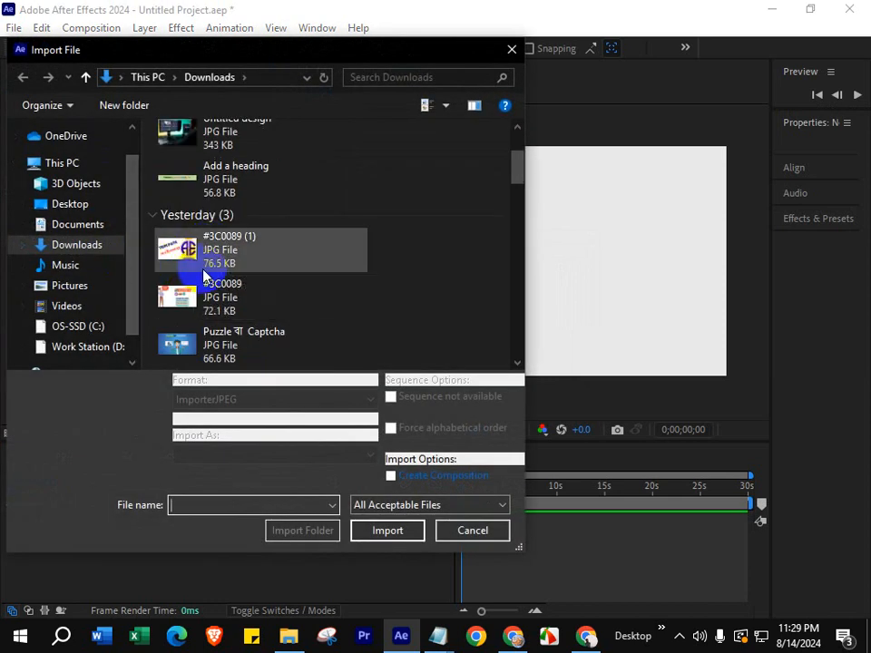
pyautogui.scroll(-12, 218, 272)
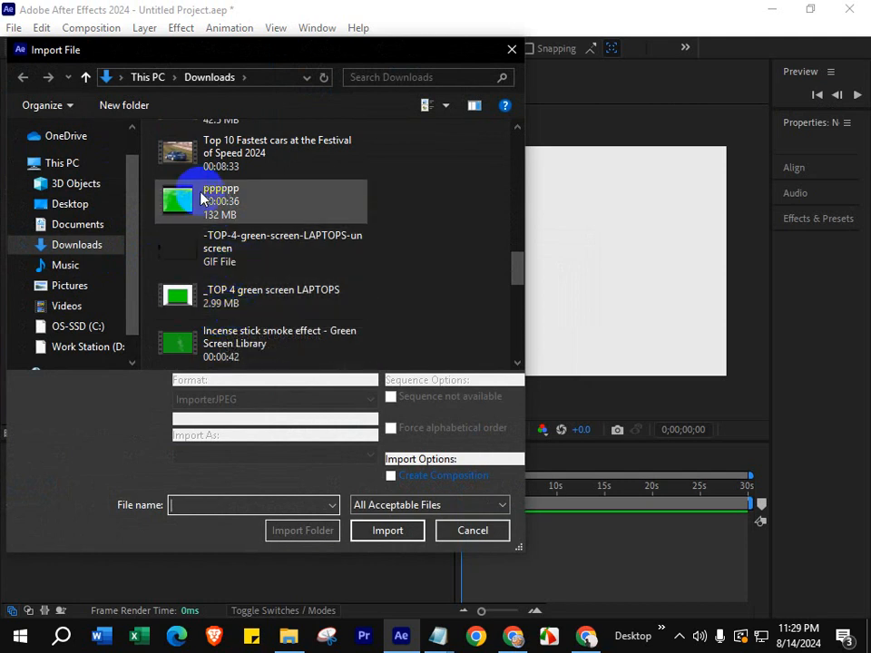
pyautogui.scroll(-6, 201, 197)
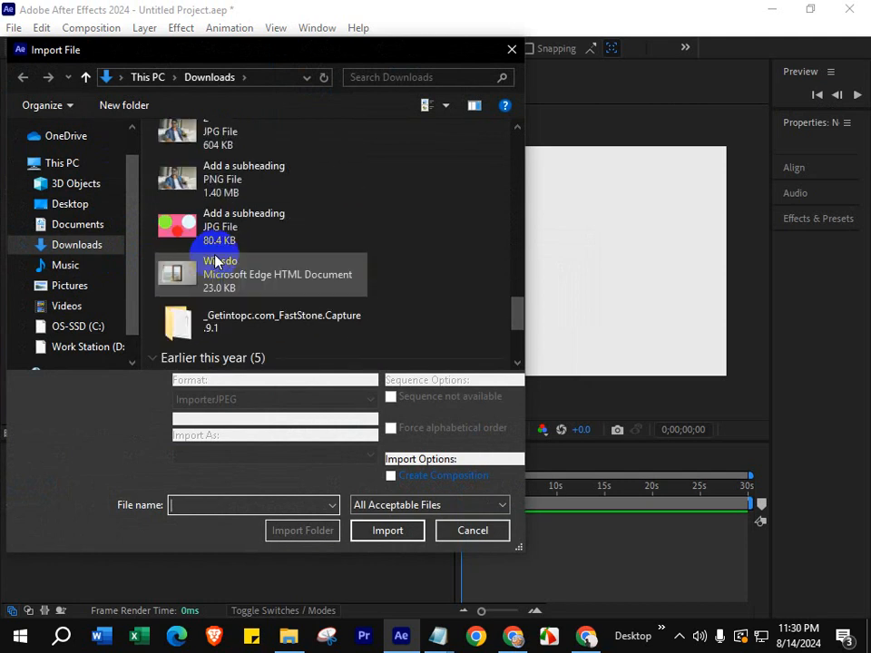
pyautogui.scroll(-3, 216, 261)
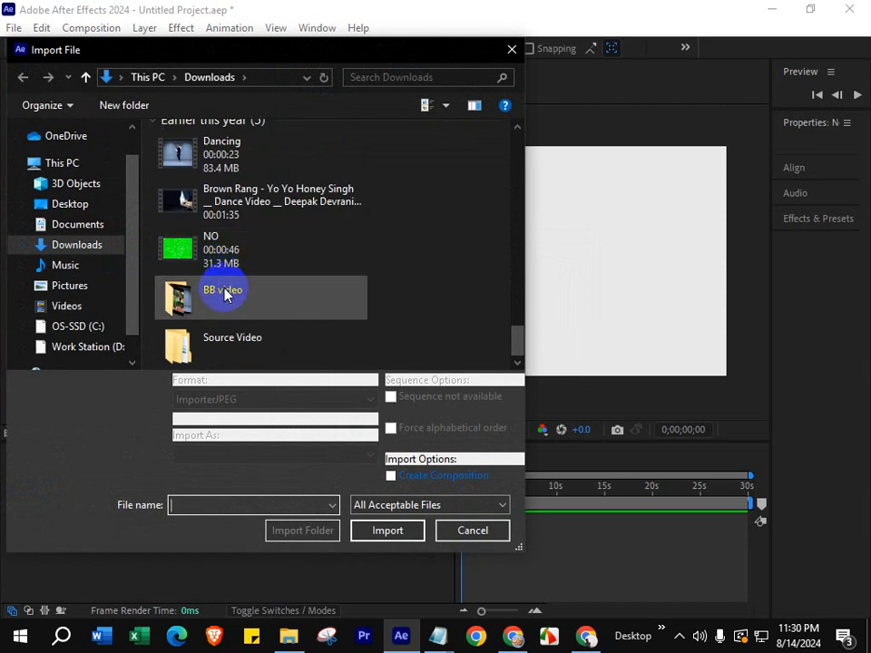
pyautogui.scroll(3, 224, 293)
pyautogui.scroll(4, 226, 293)
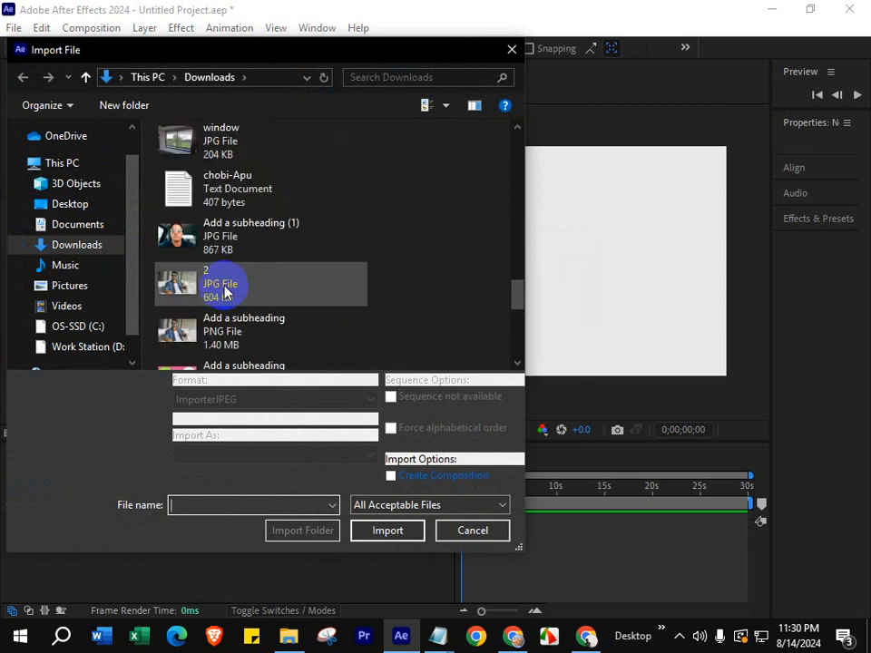
pyautogui.scroll(3, 226, 292)
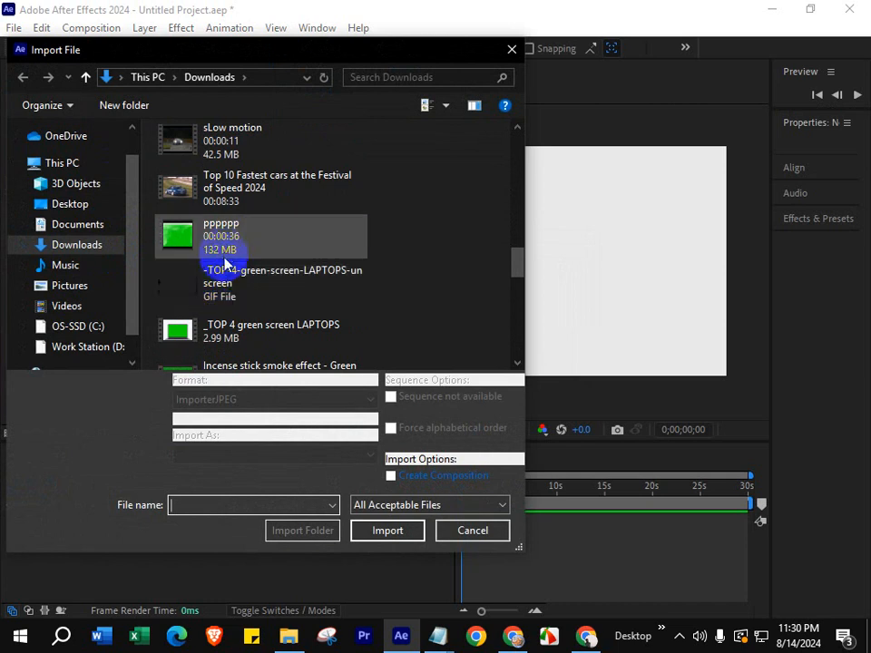
pyautogui.click(243, 332)
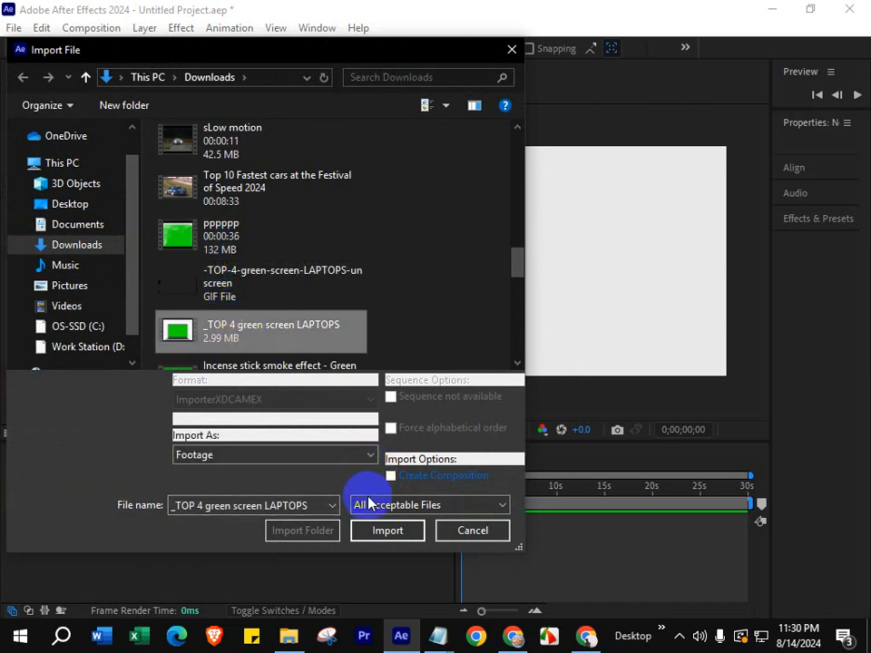
pyautogui.click(369, 534)
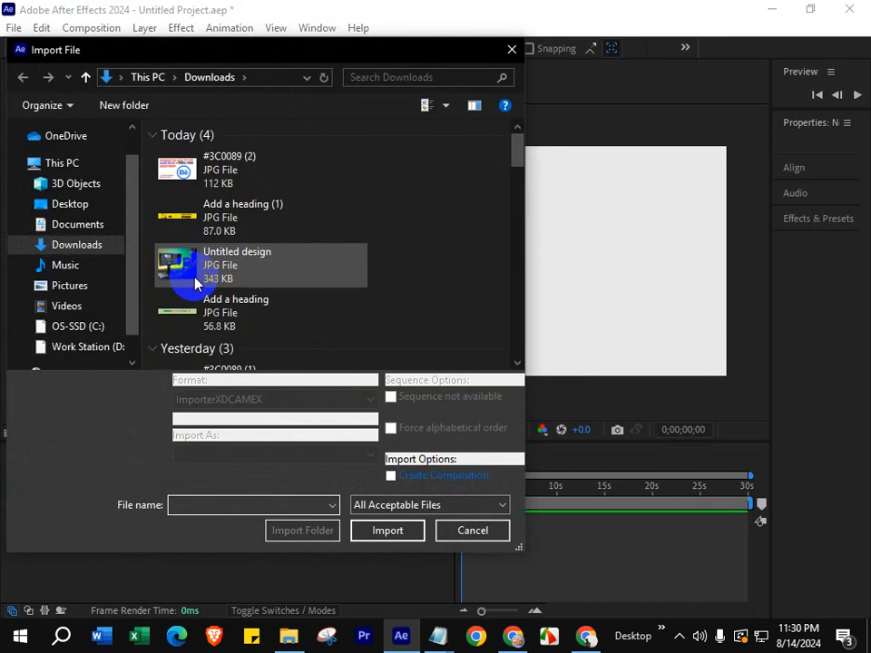
# - Import the Dancing video from the Downloads folder as footage
pyautogui.scroll(-15, 181, 274)
pyautogui.scroll(-2, 201, 304)
pyautogui.scroll(5, 200, 304)
pyautogui.scroll(-2, 195, 309)
pyautogui.click(166, 289)
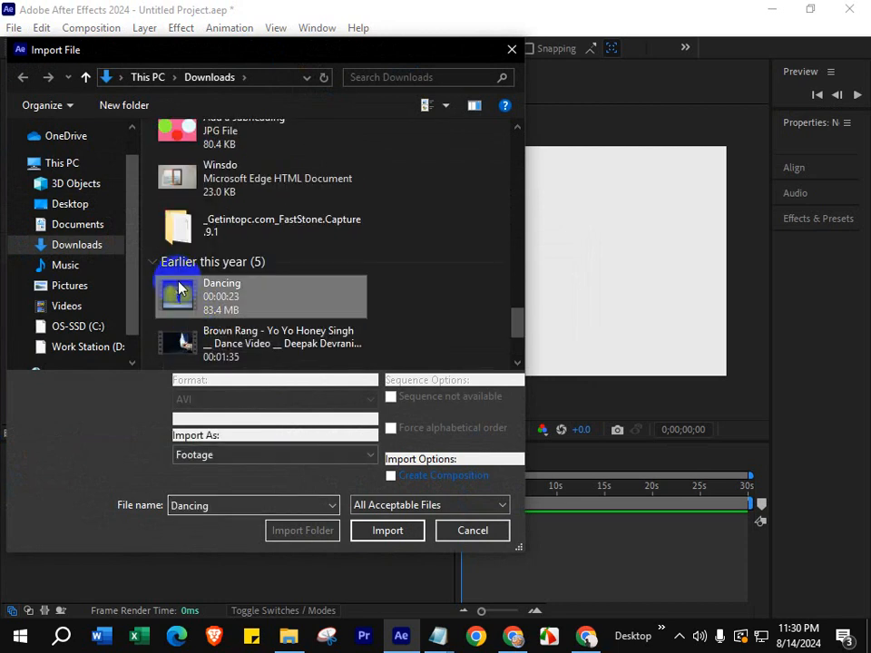
pyautogui.click(386, 534)
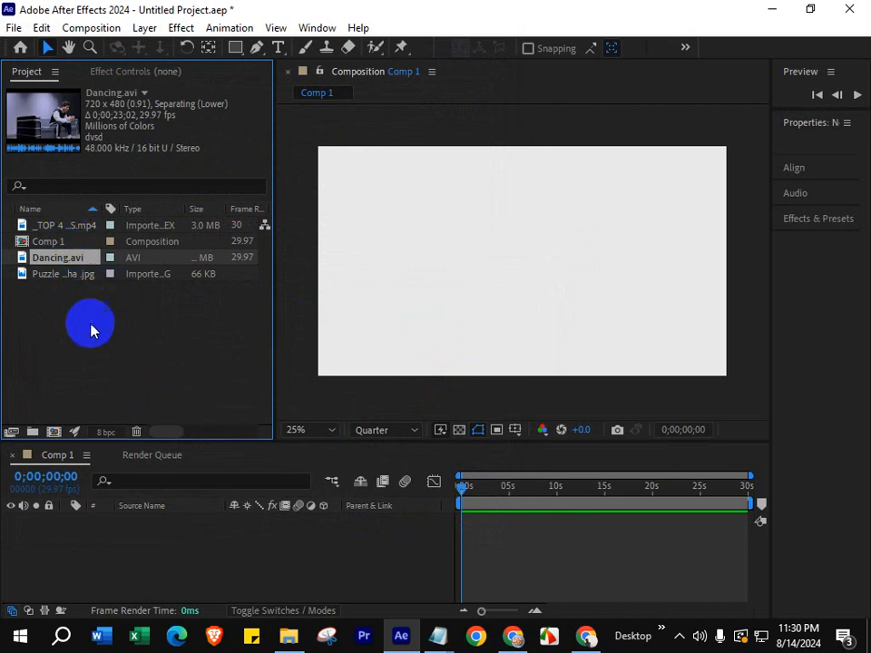
# - Open the Puzzle বা Captcha image in the footage viewer and examine it
pyautogui.moveTo(56, 228); pyautogui.dragTo(262, 264)
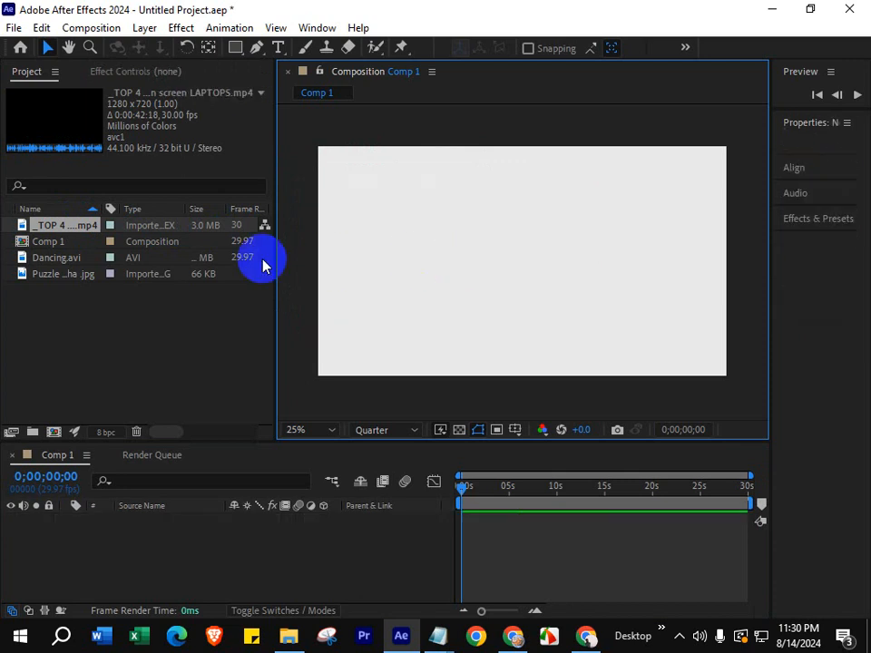
pyautogui.doubleClick(36, 275)
pyautogui.click(559, 271)
pyautogui.press('h')
pyautogui.scroll(2, 487, 263)
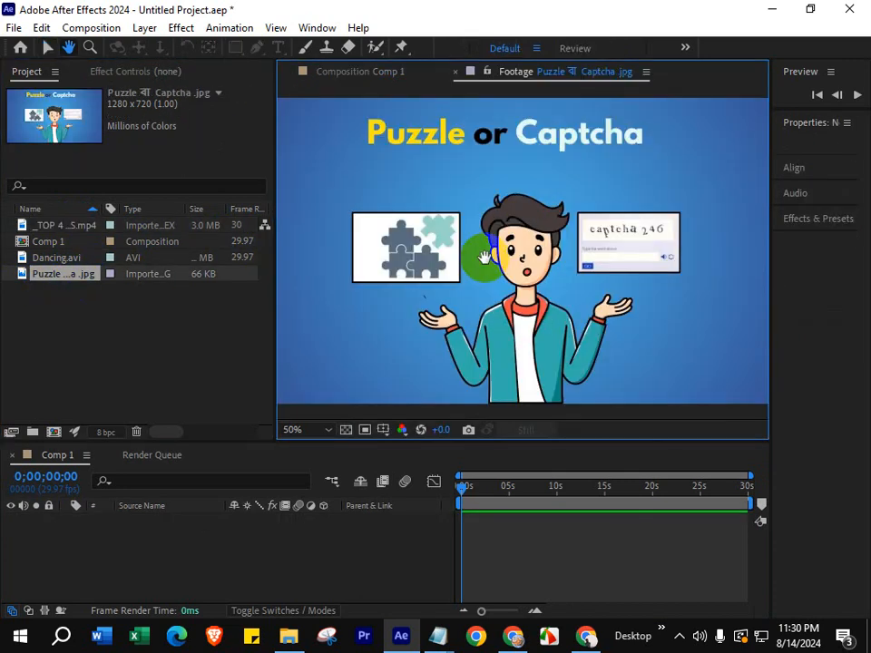
pyautogui.press('v')
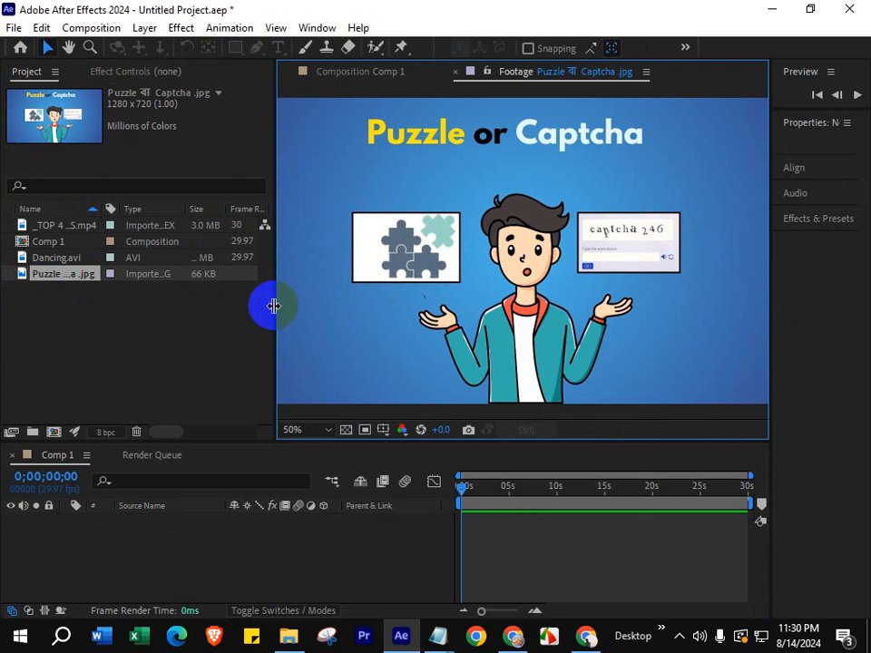
# - Add Dancing.avi, the green screen laptops video and the puzzle image to the Comp 1 timeline, with the image as the uppermost layer
pyautogui.click(53, 259)
pyautogui.keyDown('ctrl'); pyautogui.click(63, 227); pyautogui.keyUp('ctrl')
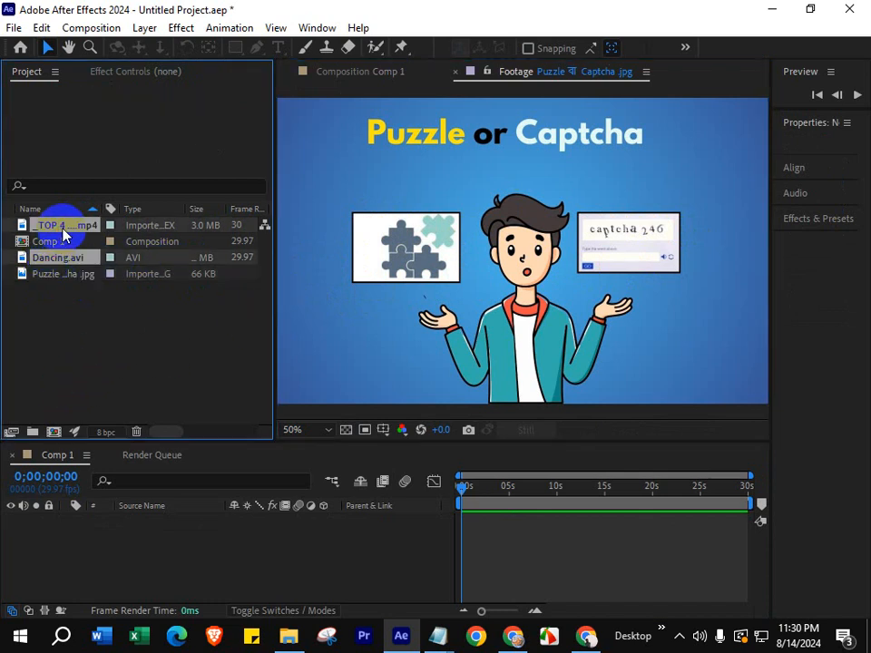
pyautogui.moveTo(66, 268); pyautogui.dragTo(117, 560)
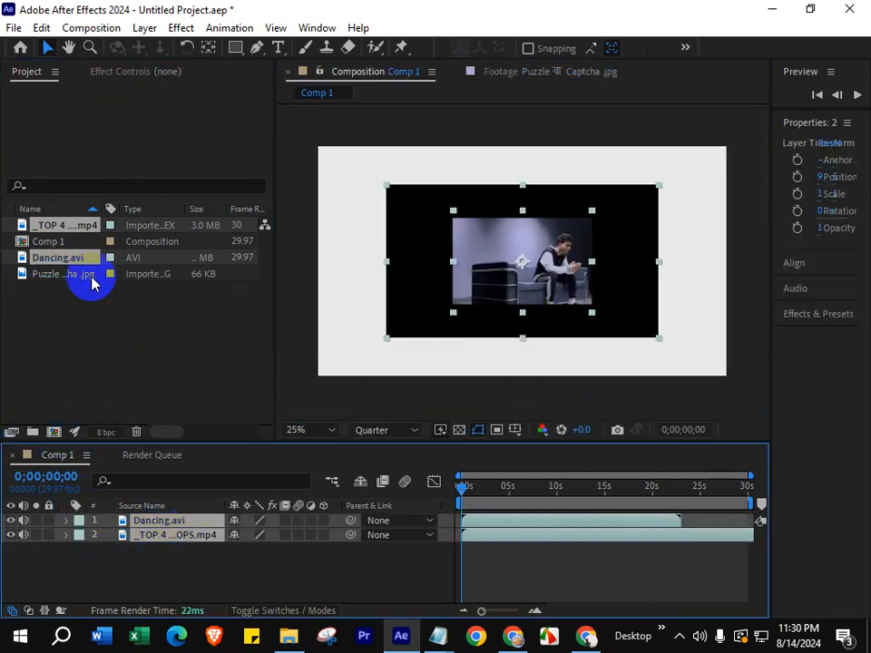
pyautogui.moveTo(67, 274); pyautogui.dragTo(88, 563)
pyautogui.moveTo(156, 552); pyautogui.dragTo(159, 519)
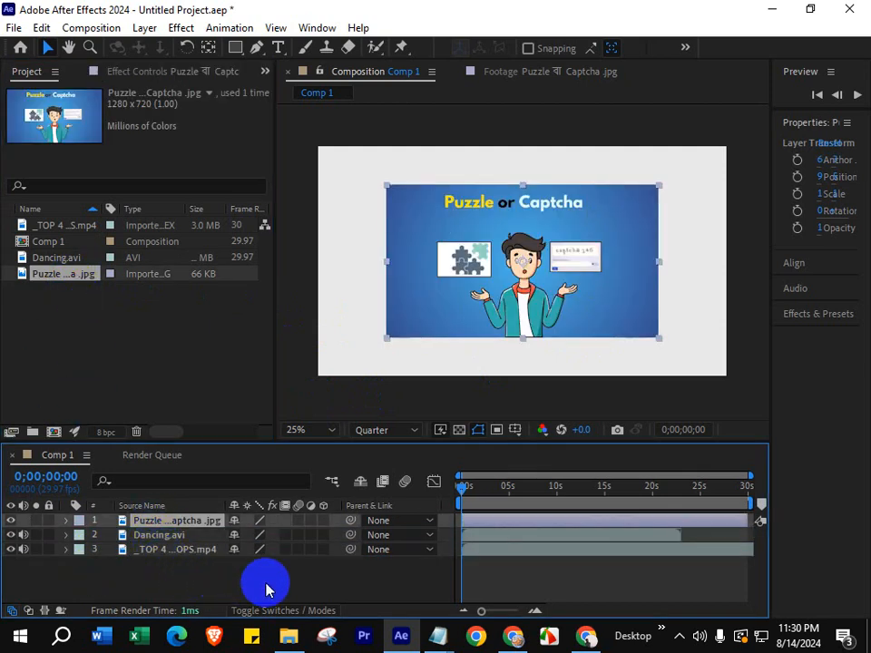
# - Scale the puzzle image layer up freehand so it covers most of the composition frame
pyautogui.click(237, 576)
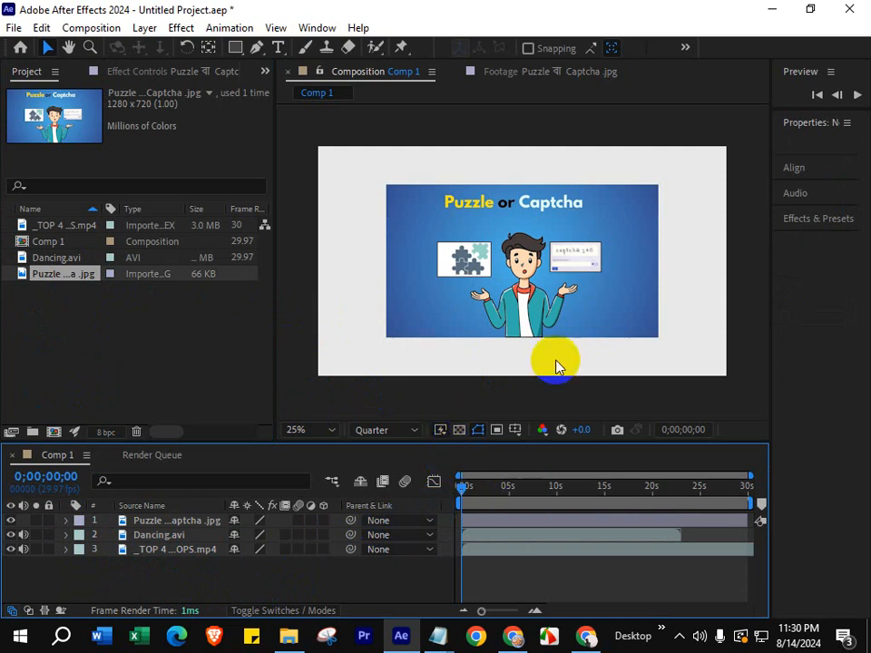
pyautogui.press('h')
pyautogui.scroll(2, 453, 290)
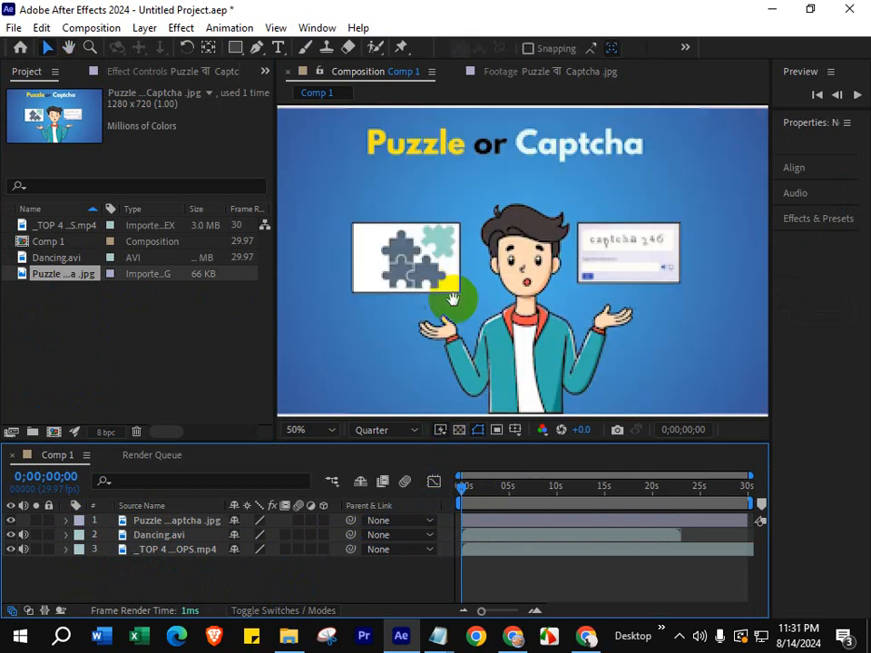
pyautogui.scroll(-2, 452, 297)
pyautogui.click(455, 298)
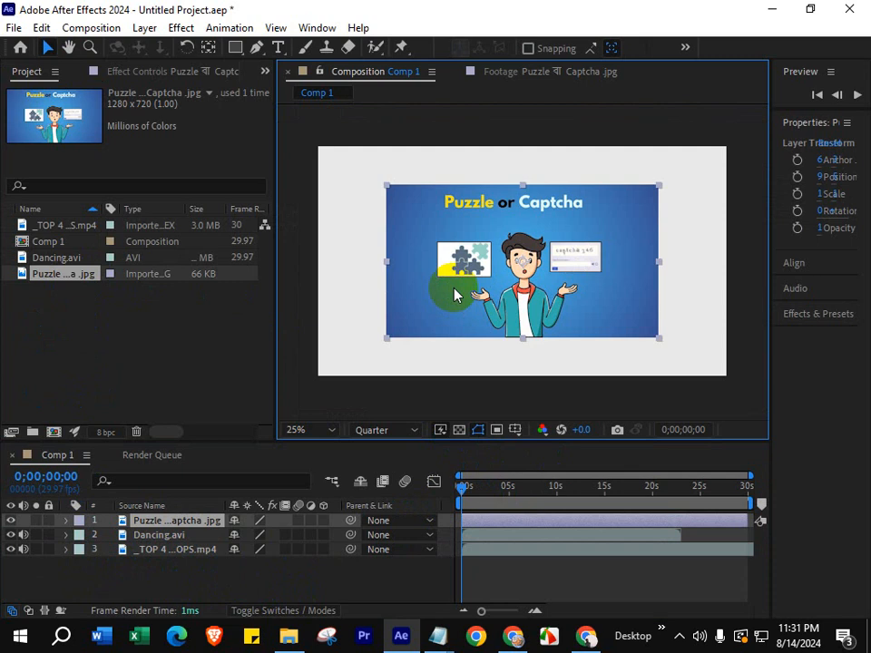
pyautogui.moveTo(386, 342); pyautogui.dragTo(338, 365)
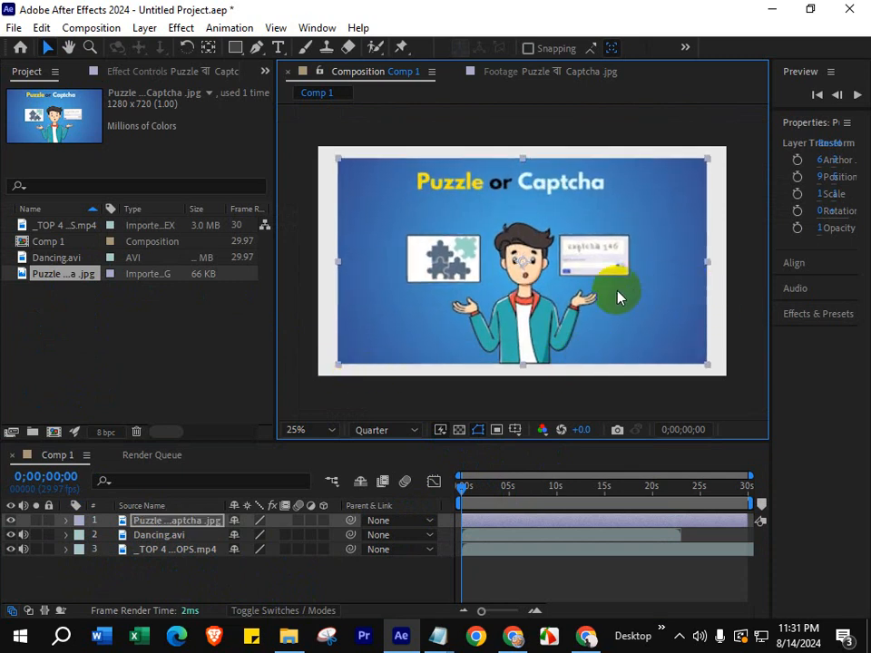
# - Set the composition preview resolution to Full and apply Fit to Comp to the puzzle image layer
pyautogui.click(366, 430)
pyautogui.click(383, 472)
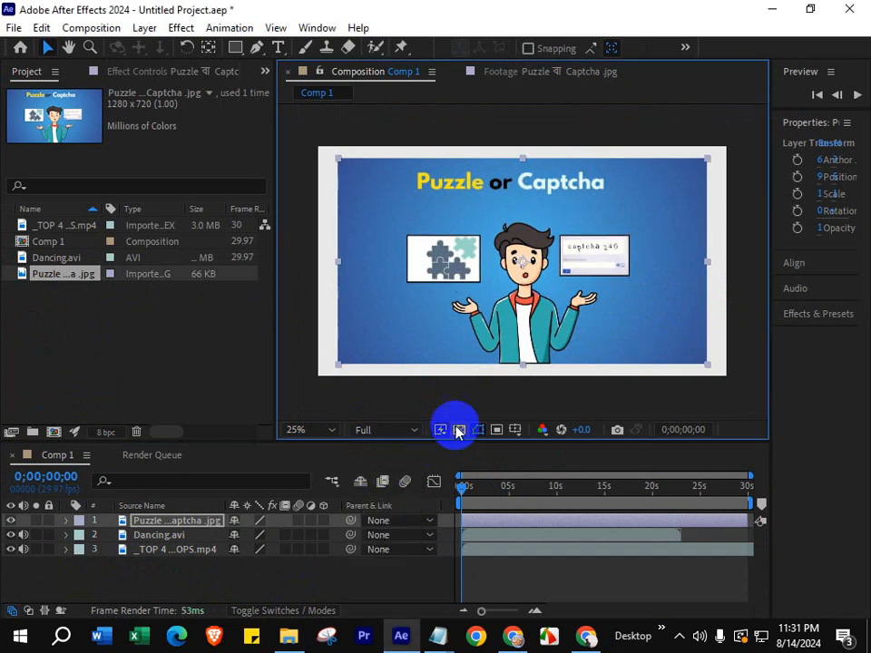
pyautogui.moveTo(533, 313); pyautogui.dragTo(540, 313)
pyautogui.rightClick(470, 293)
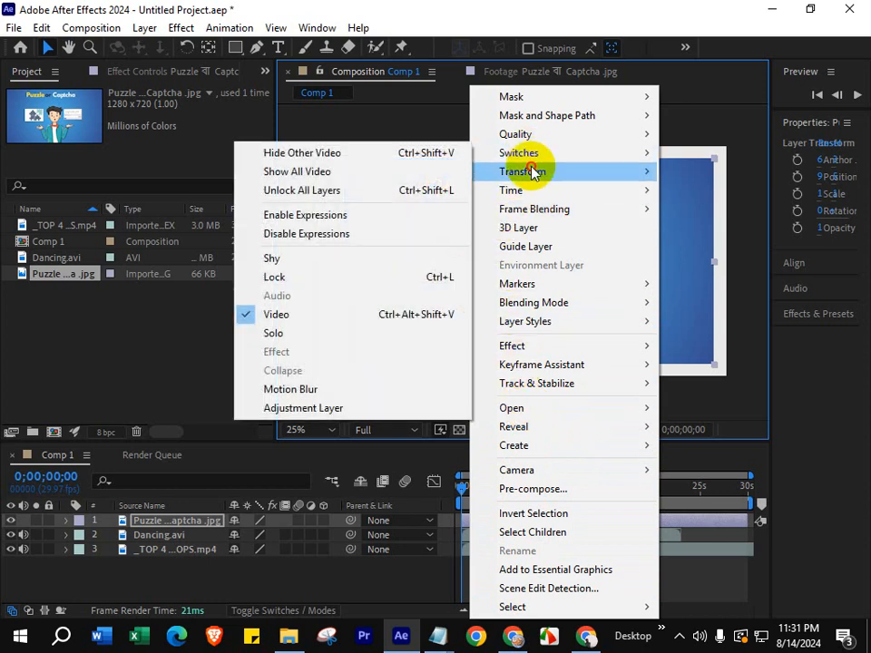
pyautogui.moveTo(533, 173)
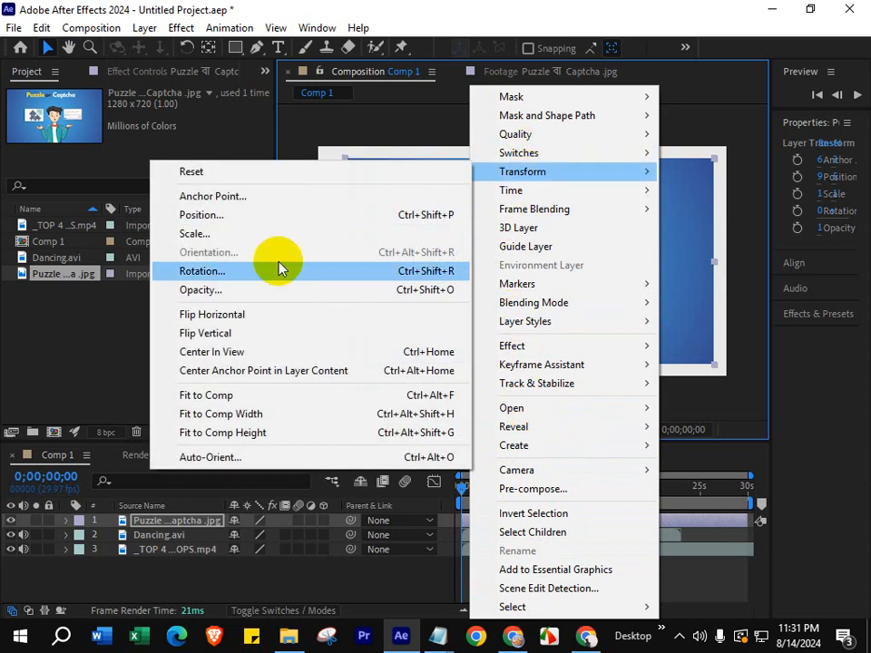
pyautogui.click(219, 399)
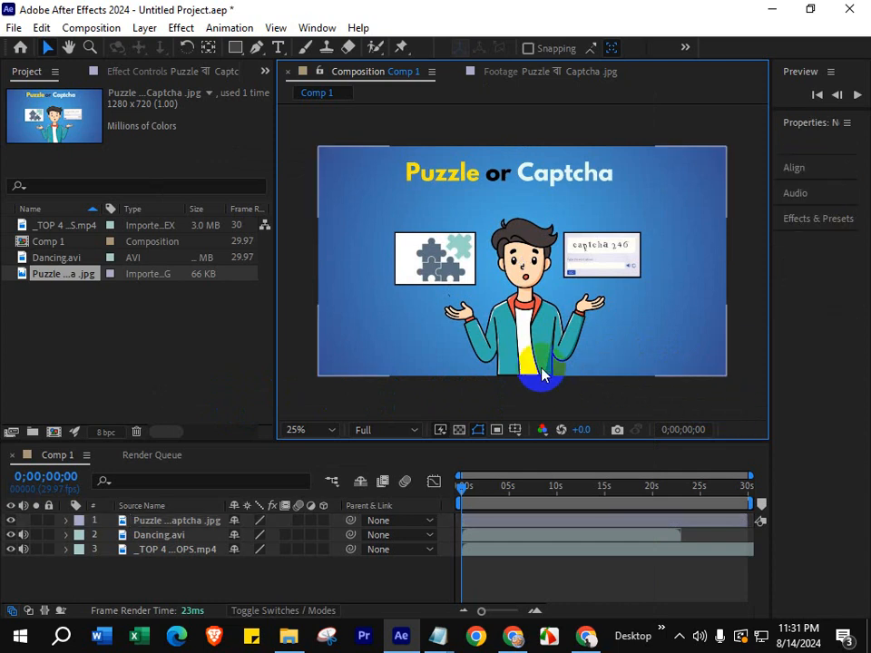
pyautogui.click(169, 529)
pyautogui.click(159, 538)
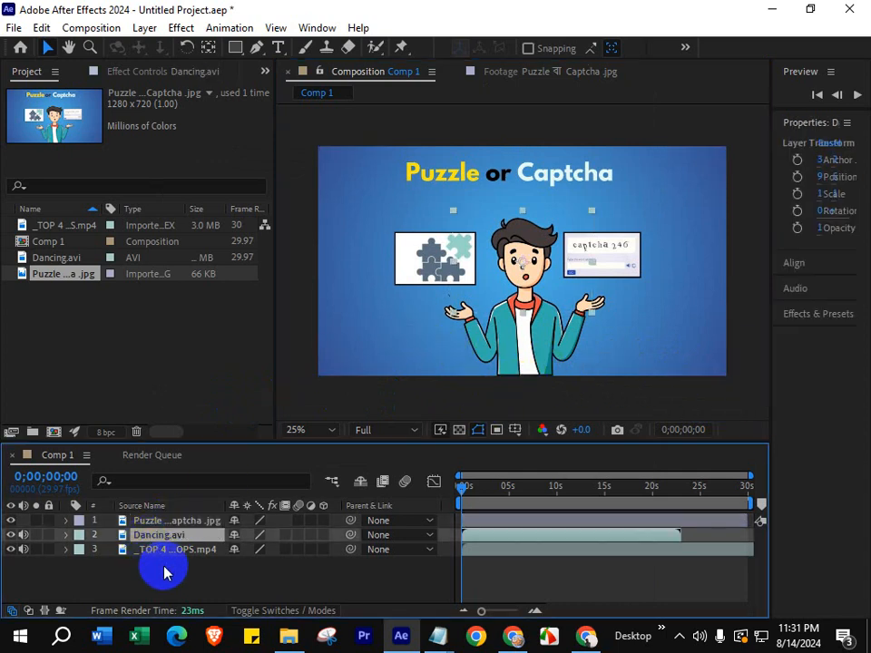
pyautogui.click(165, 550)
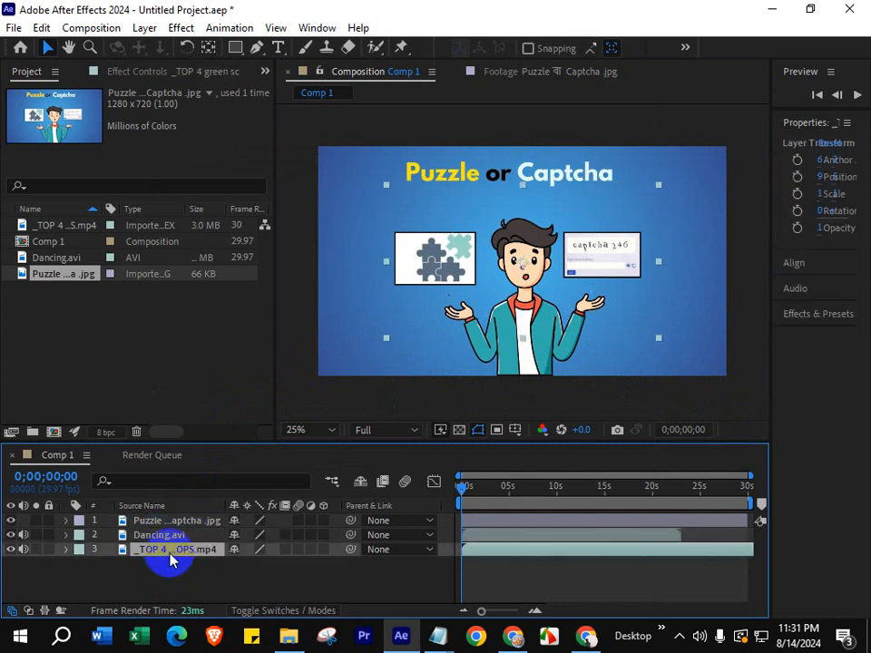
pyautogui.click(171, 522)
pyautogui.click(171, 568)
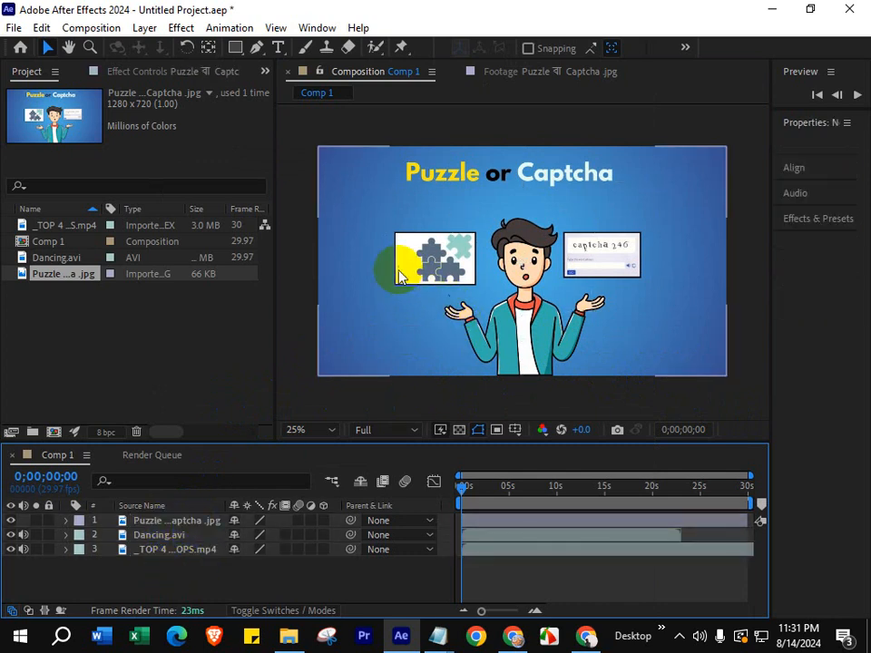
pyautogui.click(173, 524)
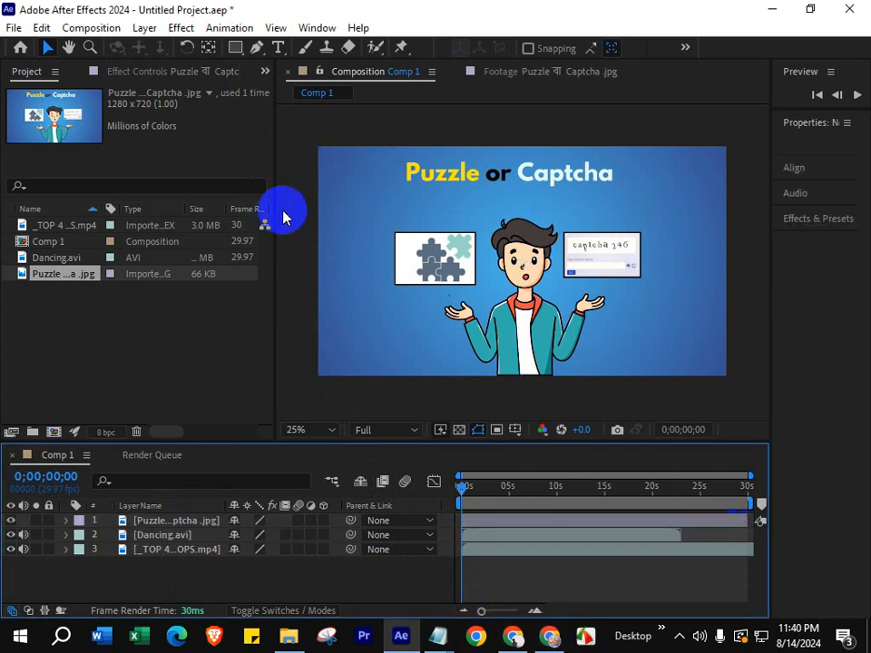
# - Try to outline the white puzzle card with the Pen tool while no layer is selected, and delete the resulting shape layer
pyautogui.click(257, 48)
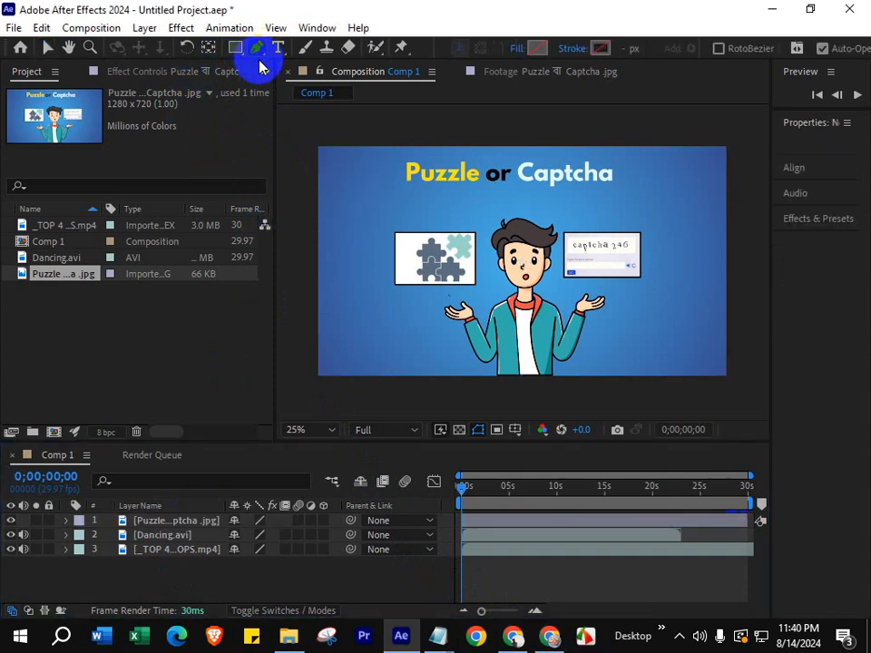
pyautogui.click(397, 238)
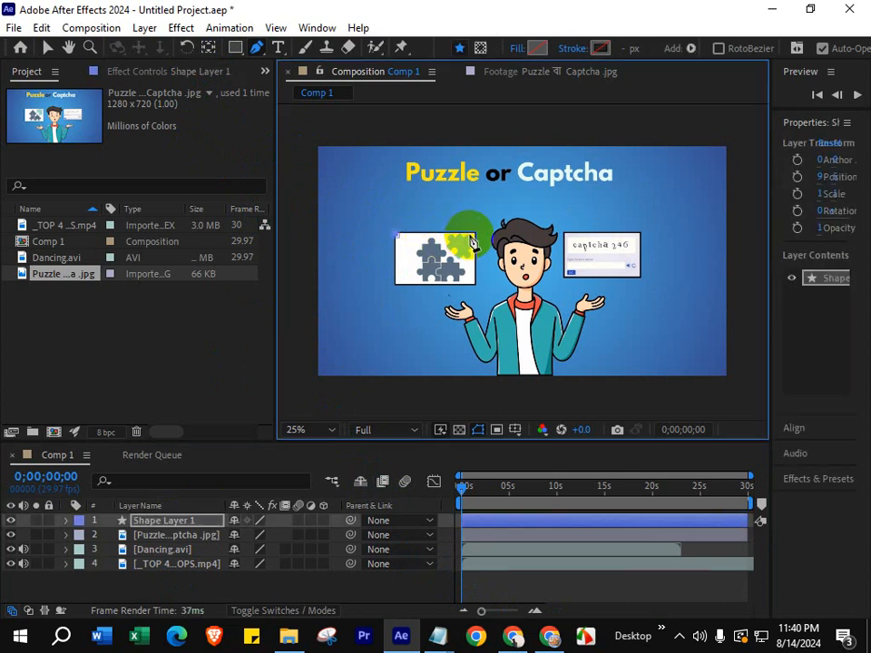
pyautogui.click(479, 288)
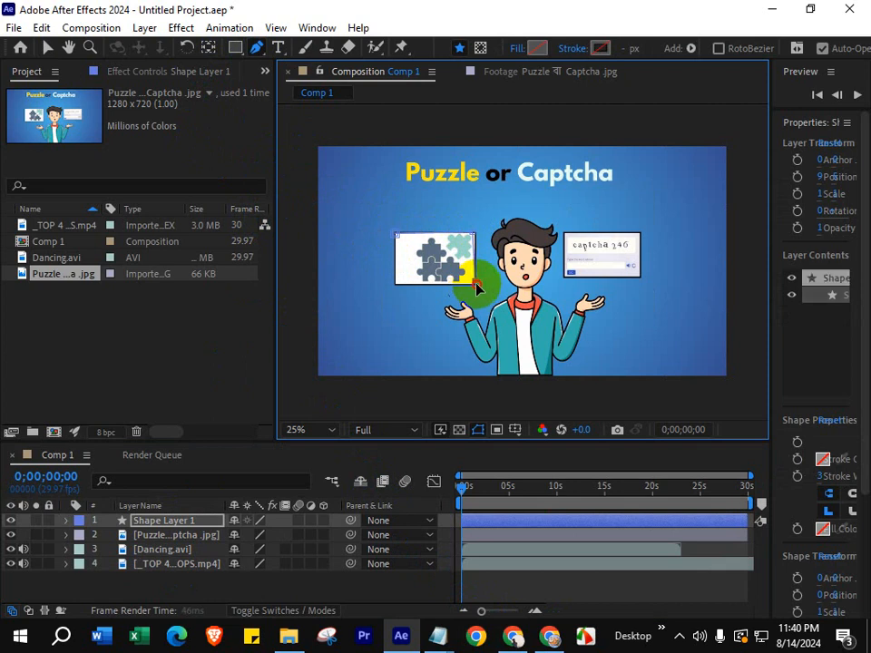
pyautogui.click(397, 289)
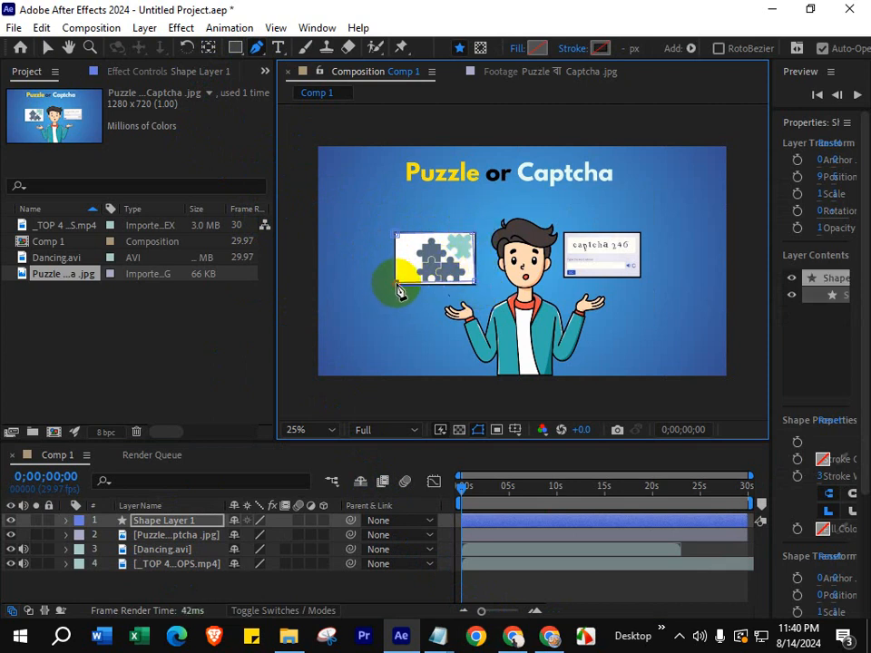
pyautogui.click(398, 236)
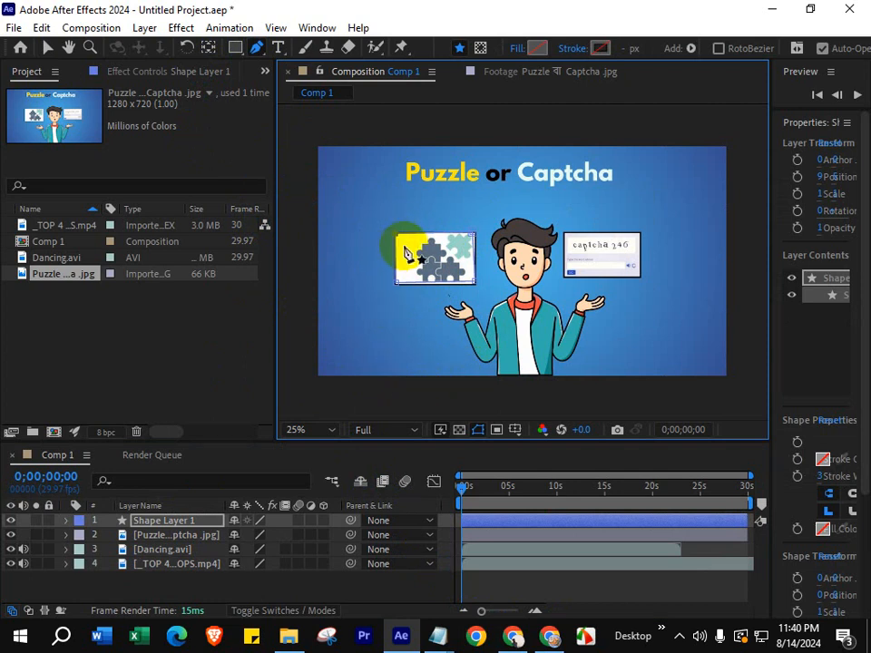
pyautogui.click(163, 522)
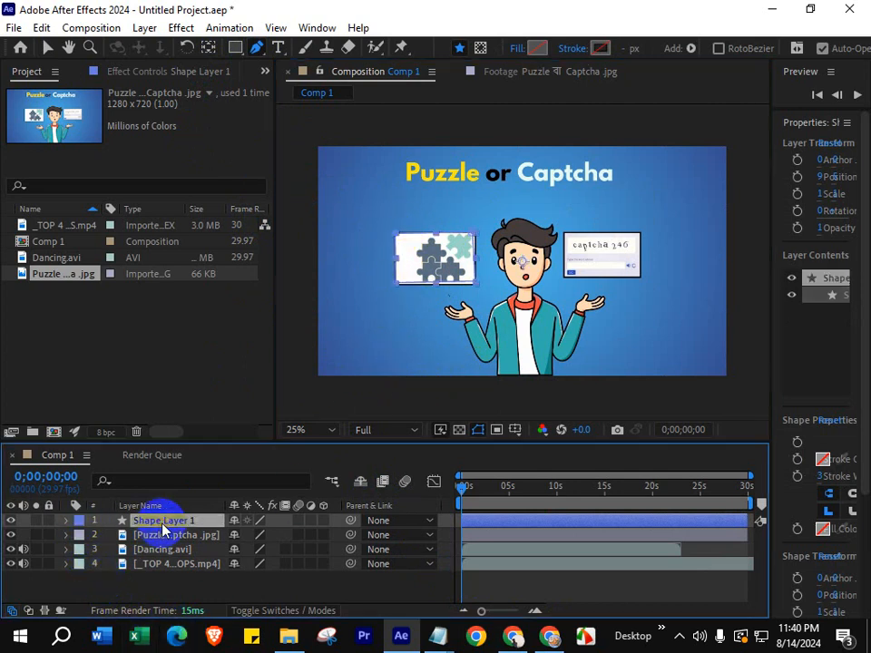
pyautogui.press('Delete')
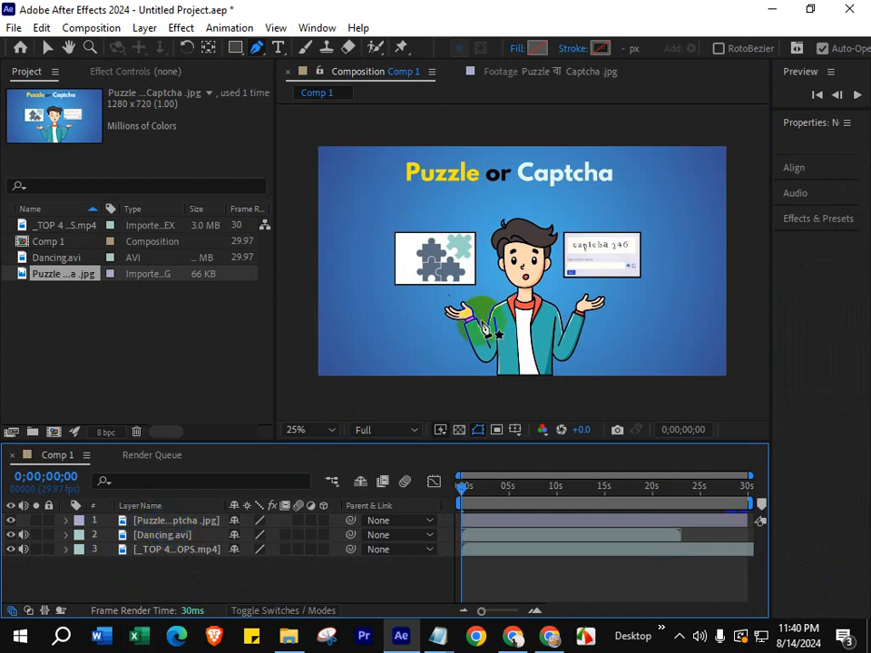
# - Draw a closed rectangular Pen tool mask on the puzzle image layer around the white puzzle card
pyautogui.click(159, 522)
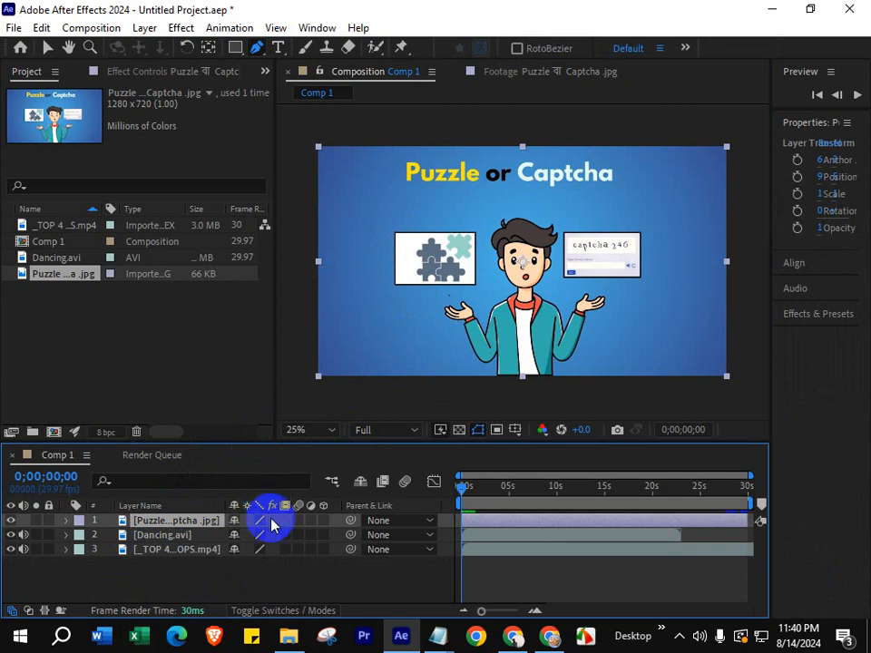
pyautogui.click(396, 235)
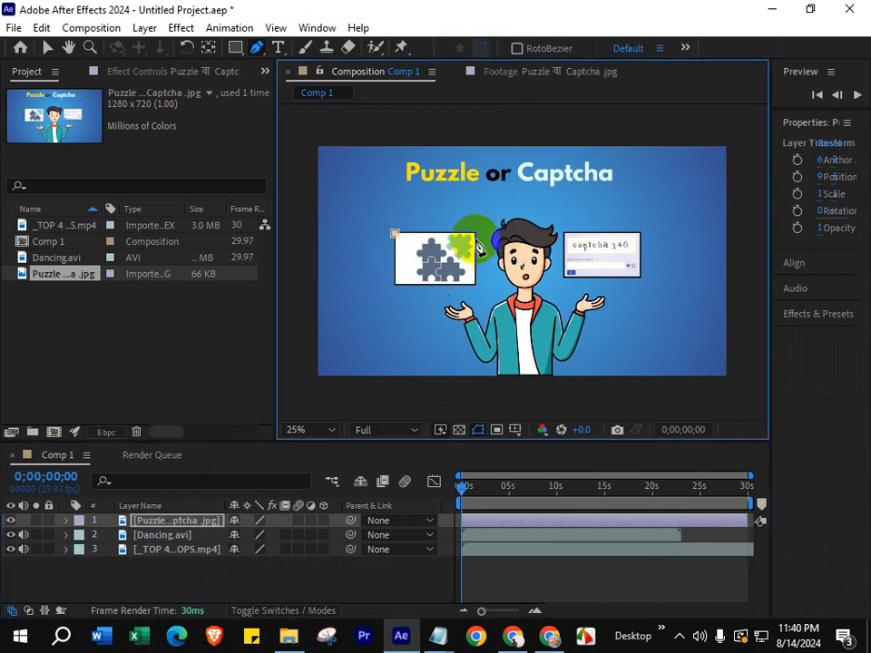
pyautogui.click(472, 234)
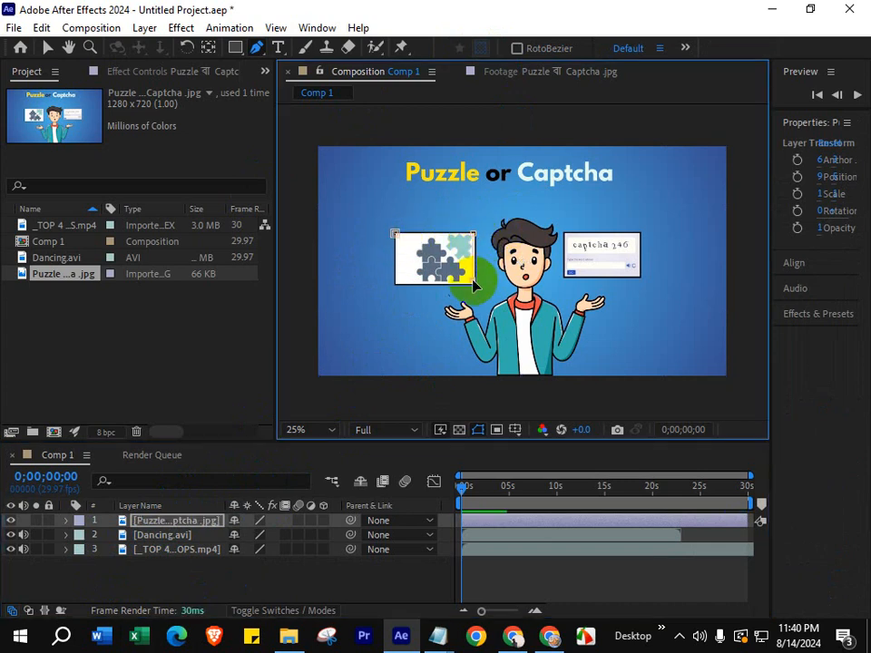
pyautogui.click(473, 279)
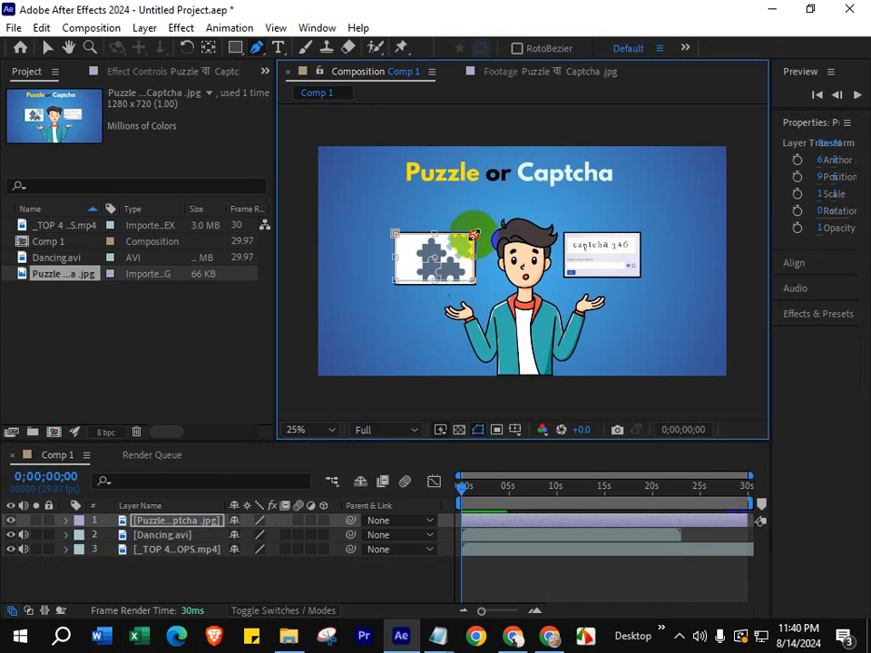
pyautogui.press('v')
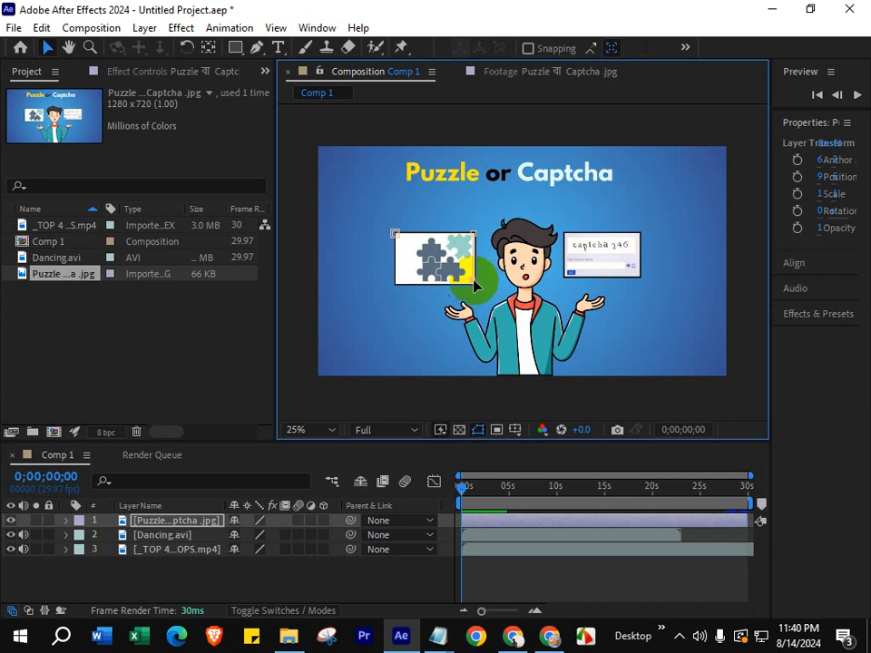
pyautogui.click(261, 50)
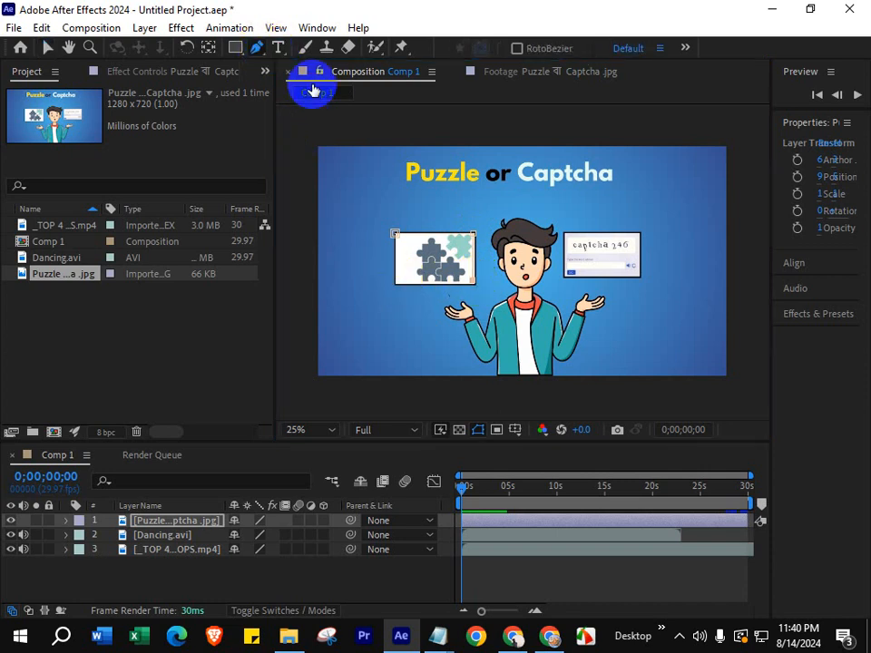
pyautogui.click(396, 283)
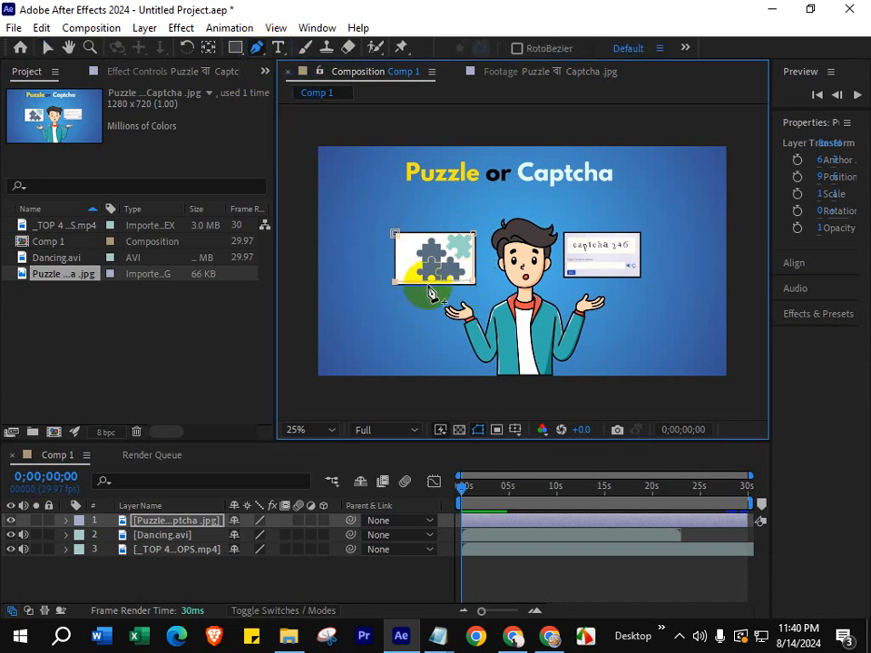
pyautogui.click(402, 237)
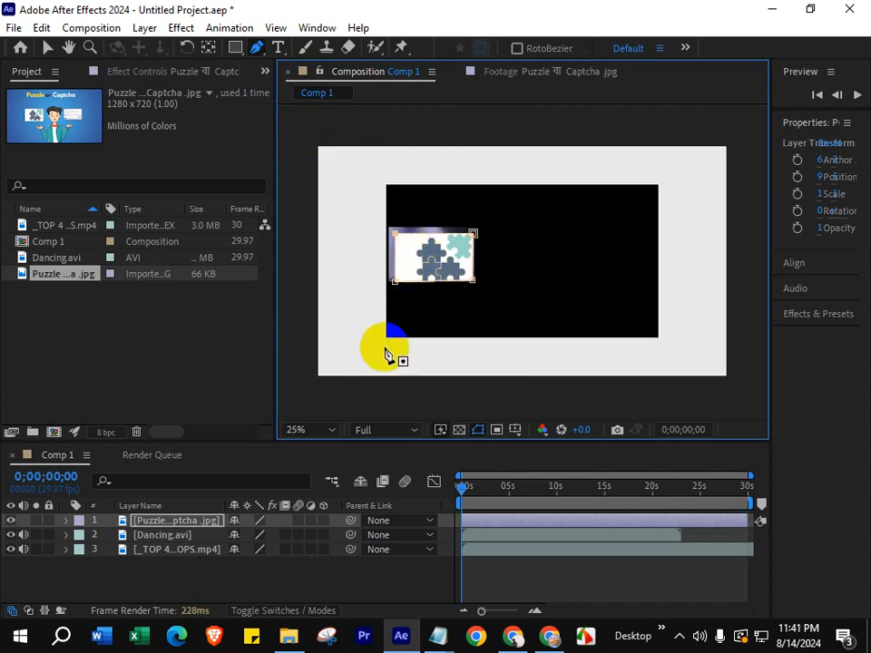
pyautogui.press('v')
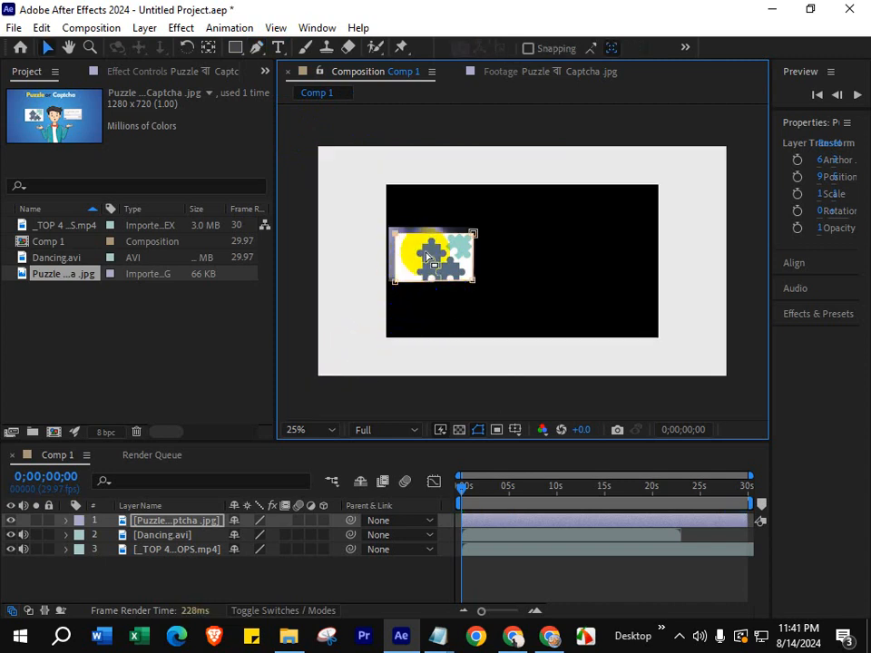
# - Set the mode of Mask 1 on the puzzle image layer to Subtract
pyautogui.doubleClick(430, 263)
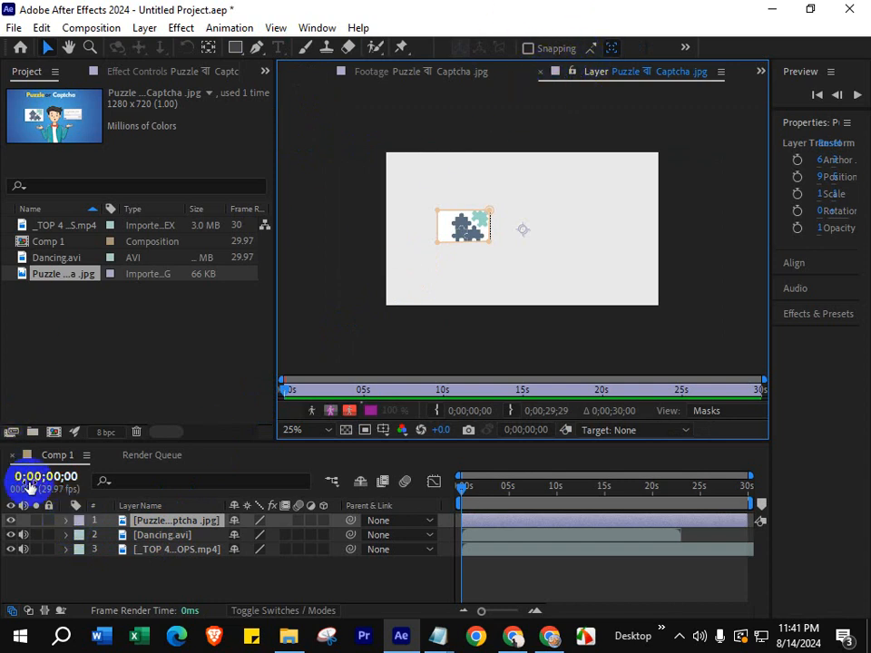
pyautogui.click(541, 72)
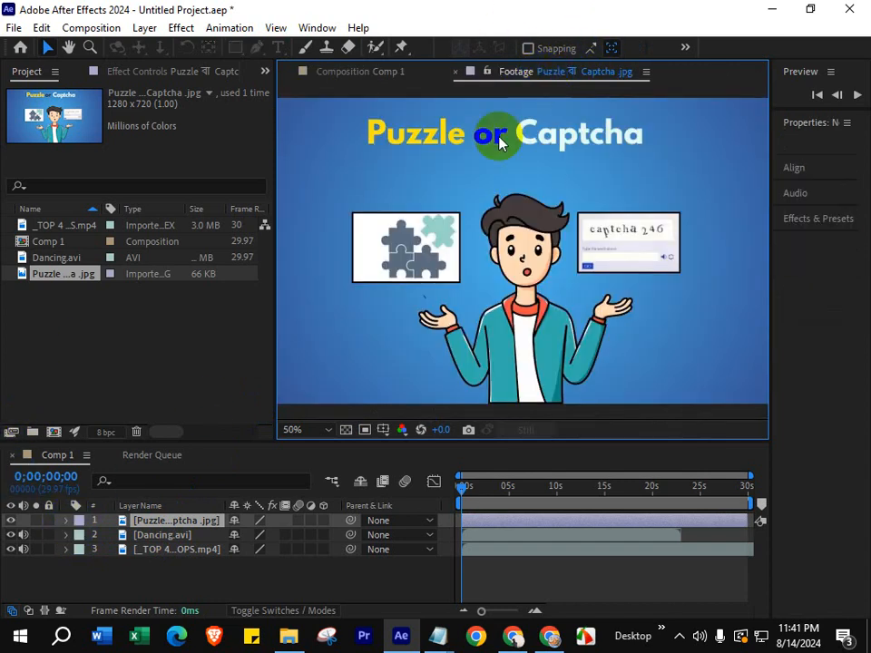
pyautogui.click(66, 521)
pyautogui.click(95, 550)
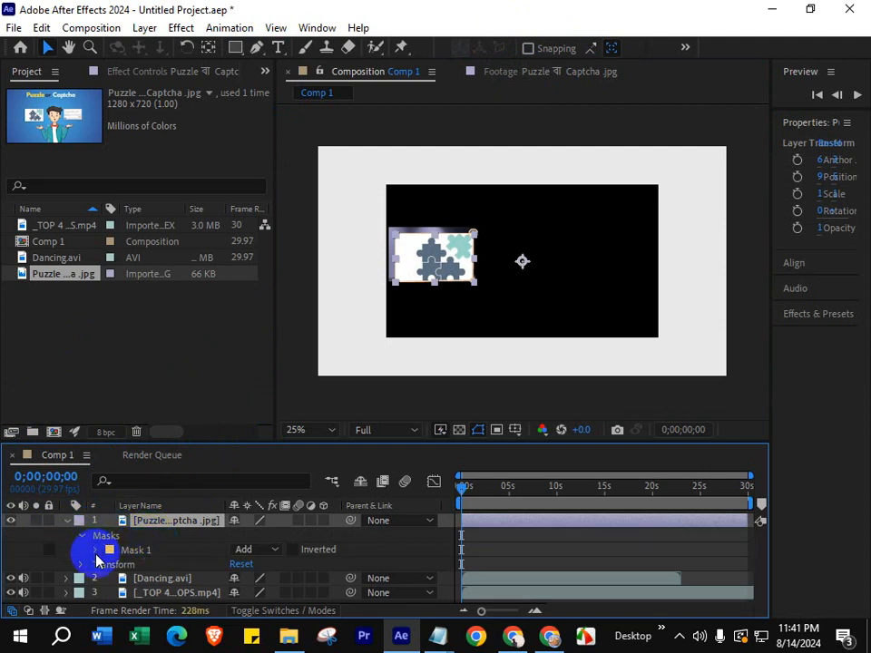
pyautogui.click(263, 551)
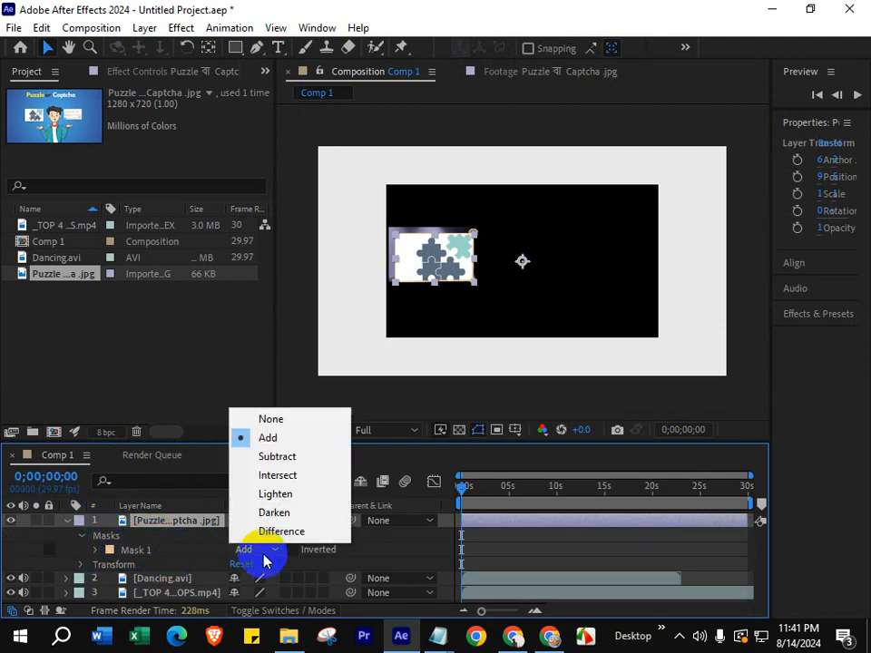
pyautogui.click(283, 458)
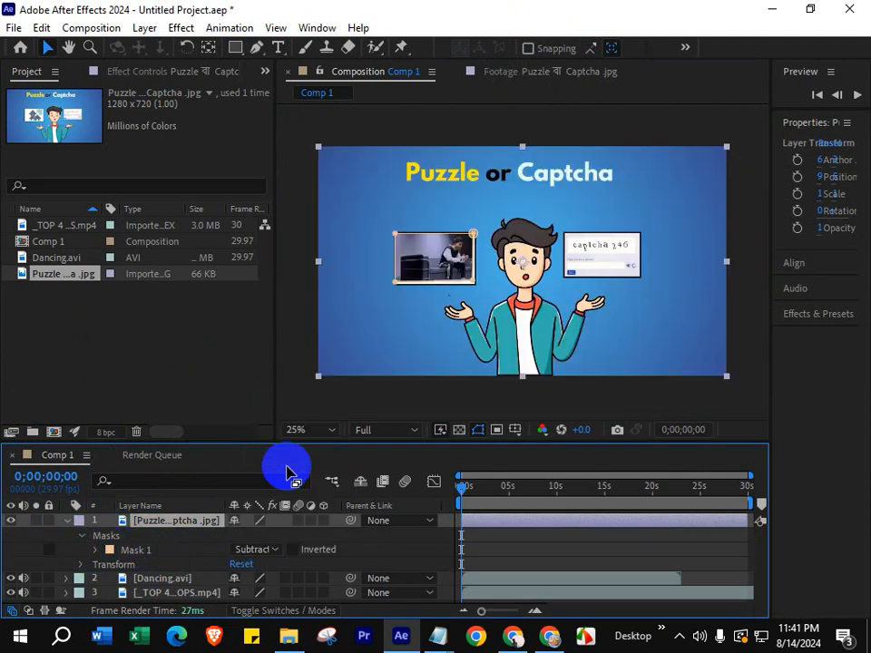
# - Play back Comp 1 to check the Dancing.avi video inside the masked card, and collapse the puzzle image layer's properties
pyautogui.press('space')
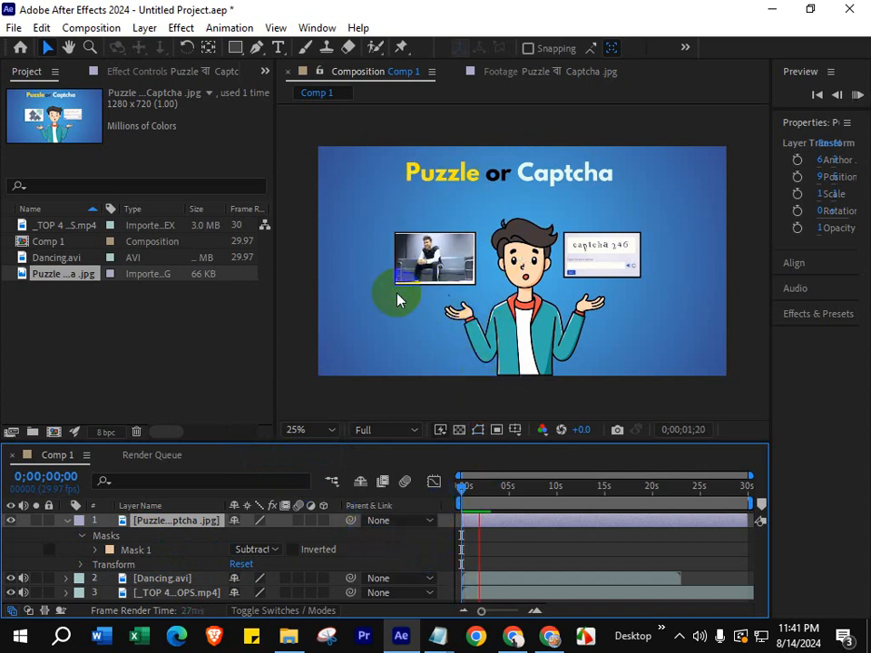
pyautogui.click(73, 517)
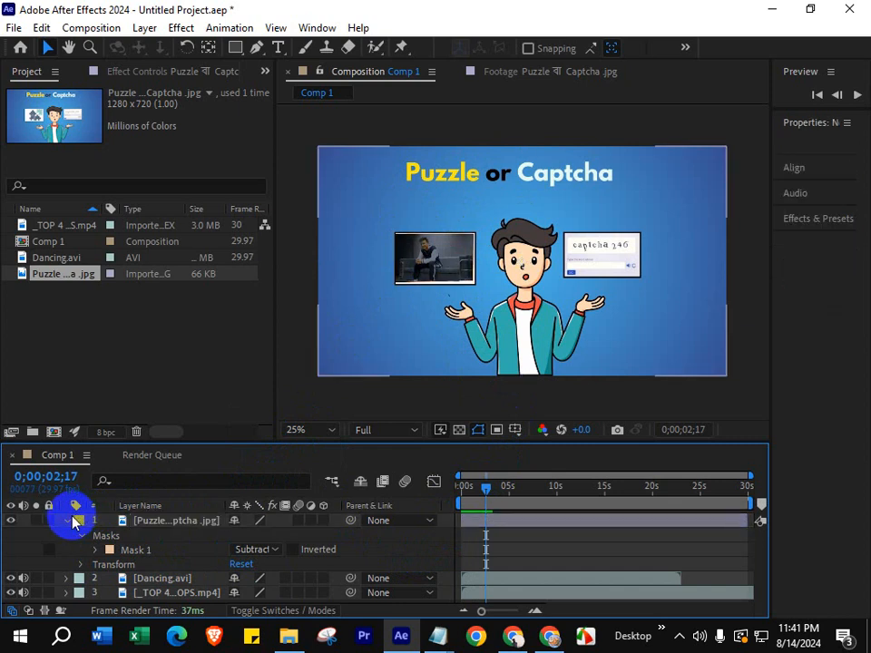
pyautogui.click(67, 520)
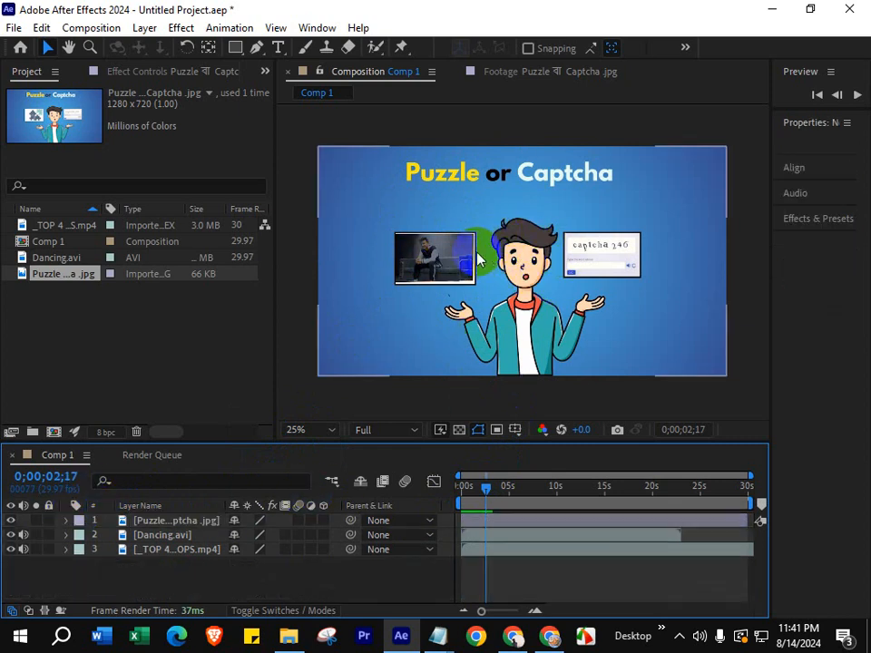
# - Try to pre-compose the puzzle image and Dancing.avi layers together, and undo the pre-composition
pyautogui.click(159, 536)
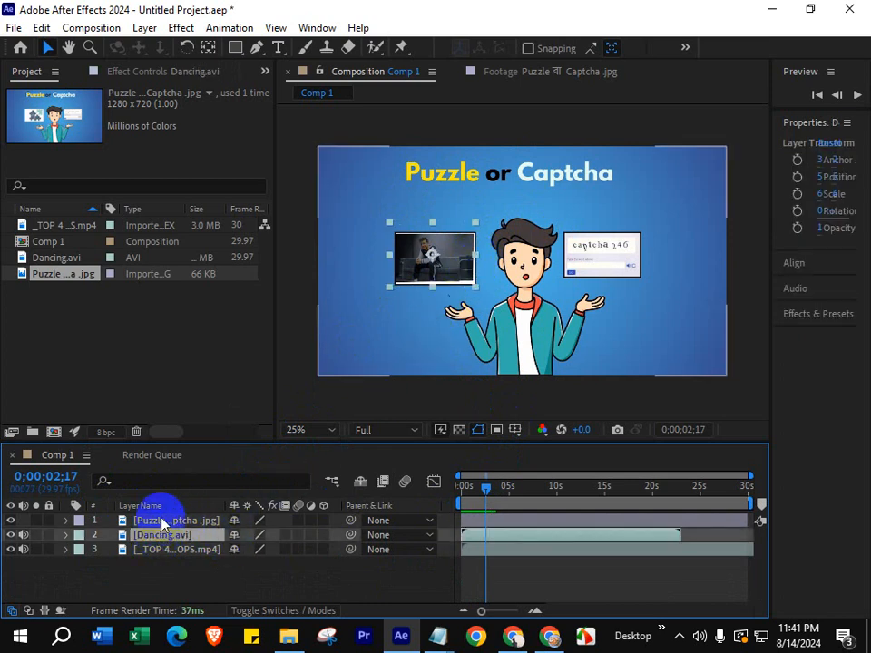
pyautogui.doubleClick(165, 521)
pyautogui.rightClick(161, 524)
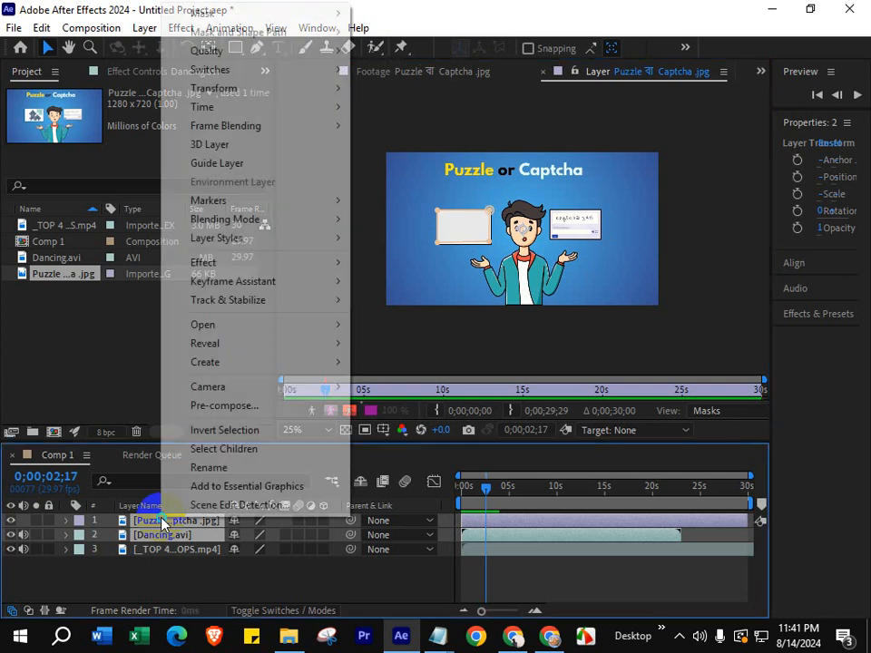
pyautogui.click(230, 407)
pyautogui.click(478, 432)
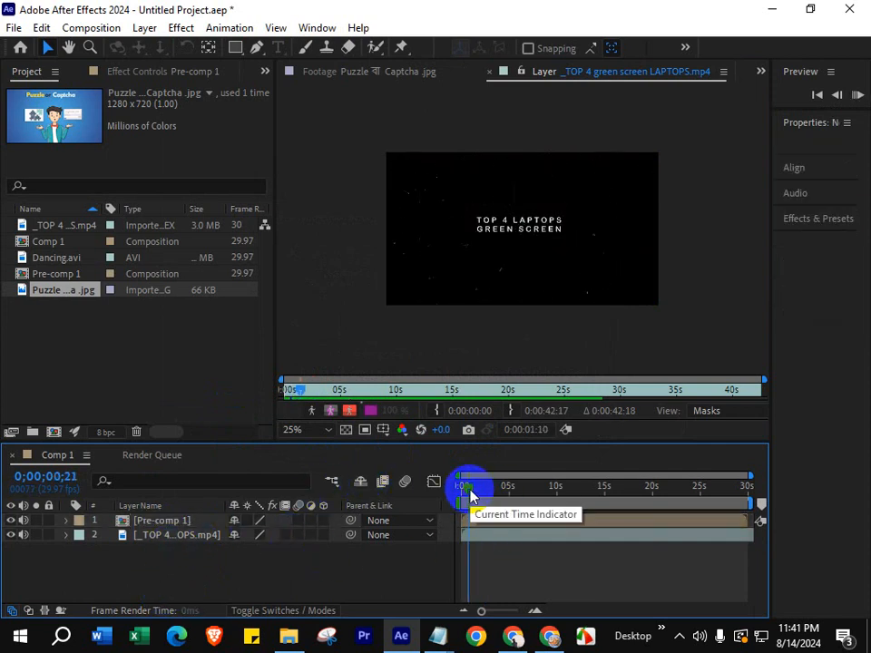
pyautogui.hotkey('ctrl', 'z')
pyautogui.hotkey('ctrl', 'z')
pyautogui.hotkey('ctrl', 'z')
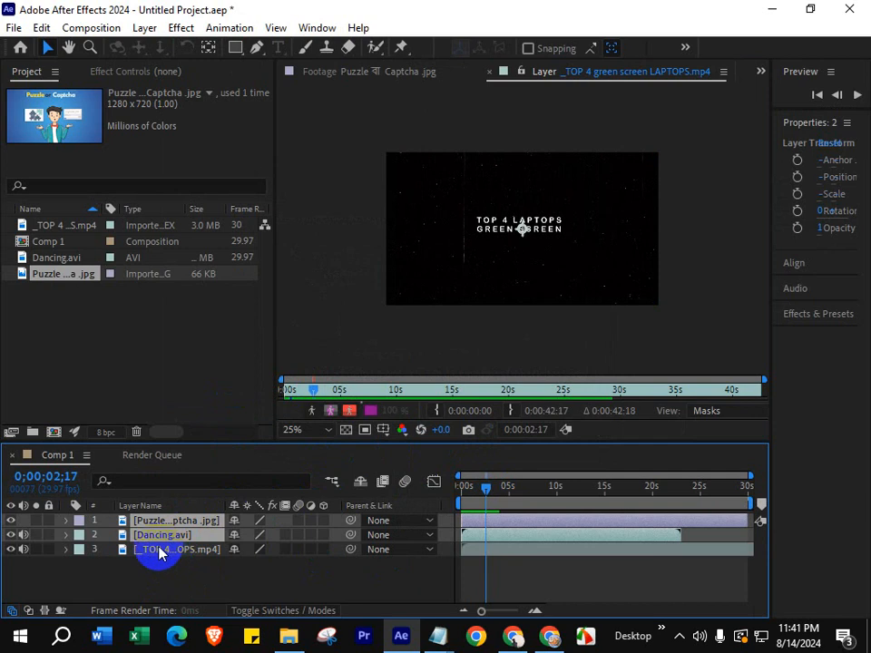
# - Try removing the green screen laptops video layer from Comp 1, and undo the deletion
pyautogui.click(159, 550)
pyautogui.press('Delete')
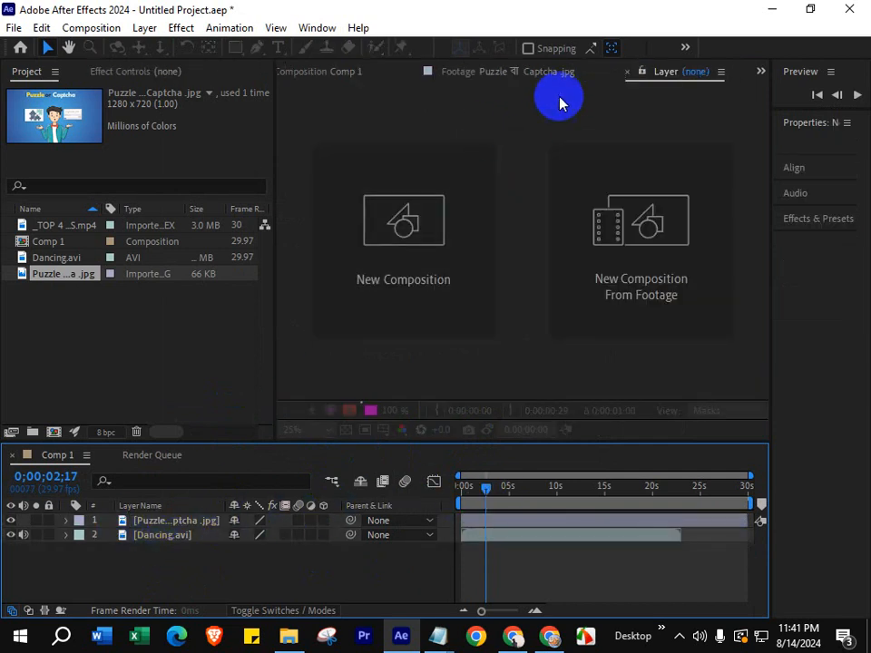
pyautogui.click(629, 72)
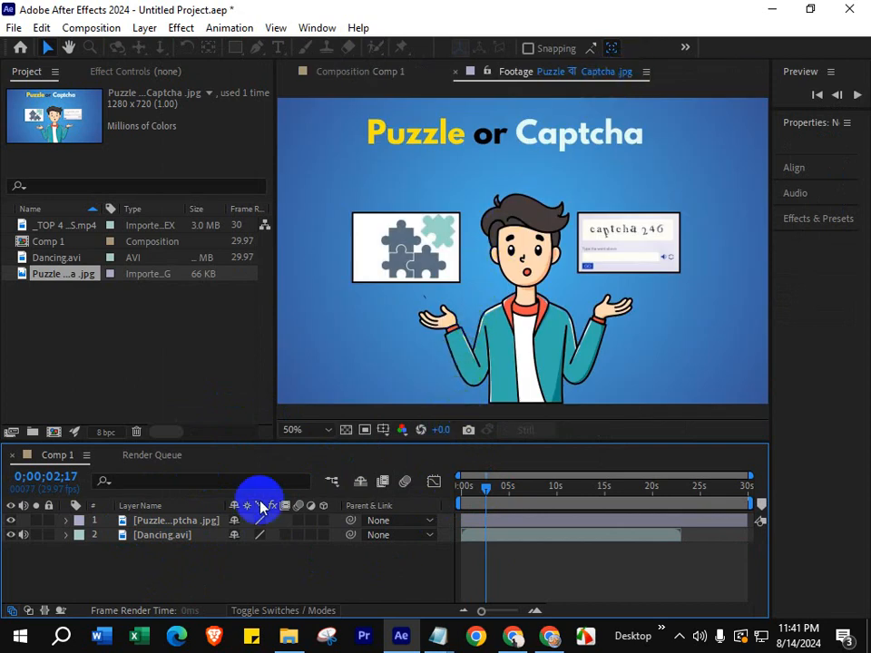
pyautogui.hotkey('ctrl', 'z')
# - Set the mode of Mask 1 on the puzzle image layer to Subtract and return to the start of the timeline
pyautogui.click(185, 521)
pyautogui.press('Home')
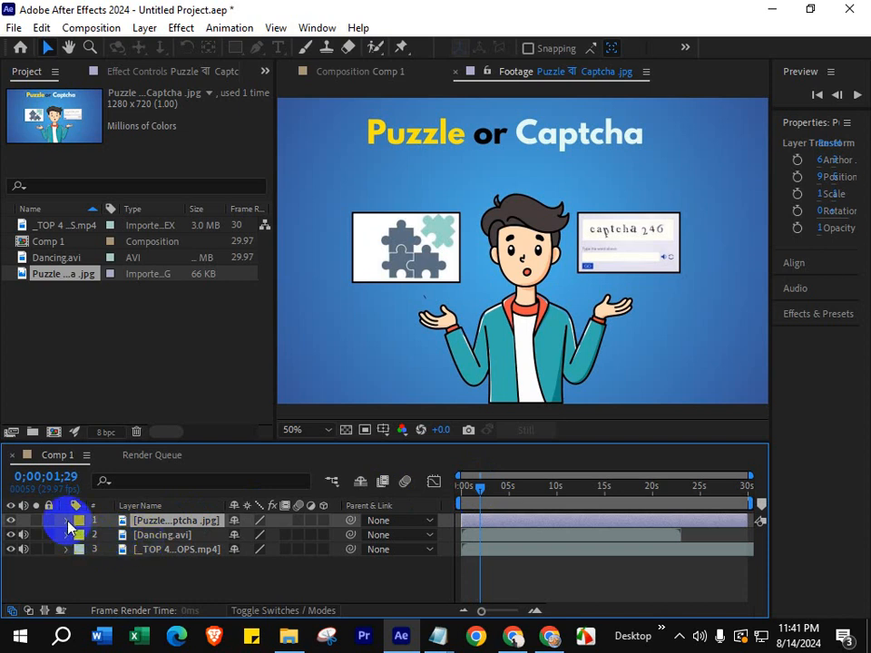
pyautogui.click(66, 521)
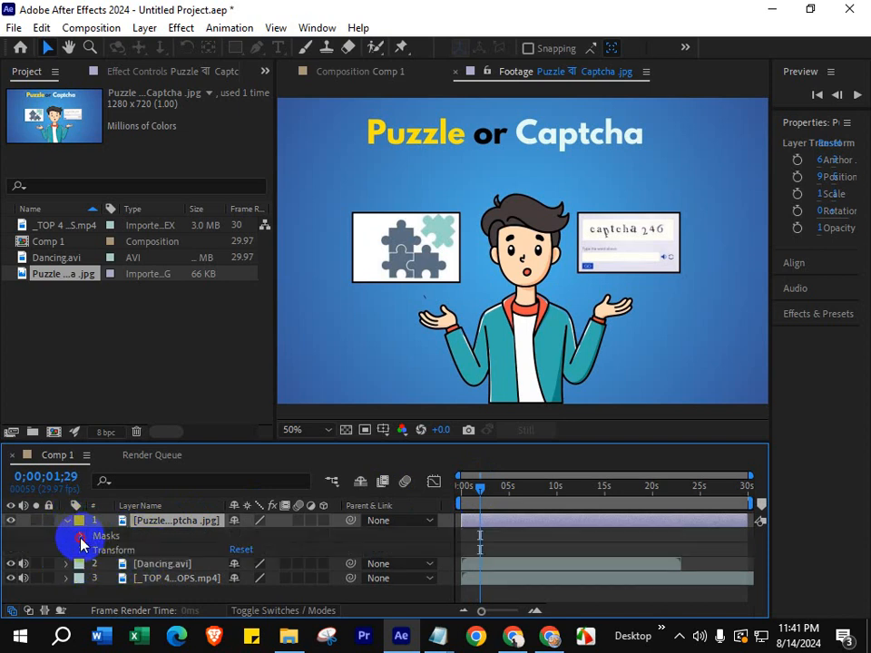
pyautogui.click(82, 538)
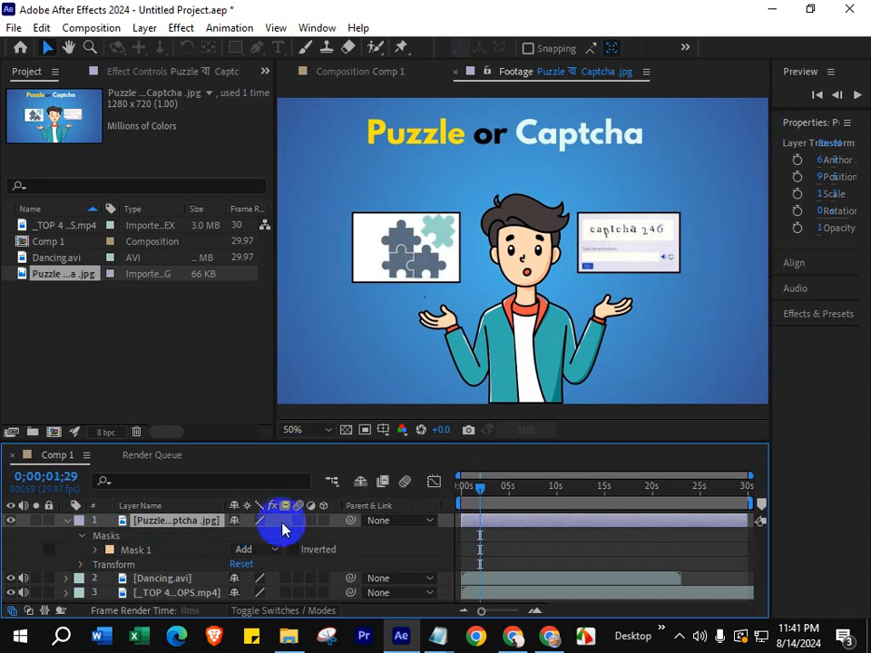
pyautogui.click(270, 549)
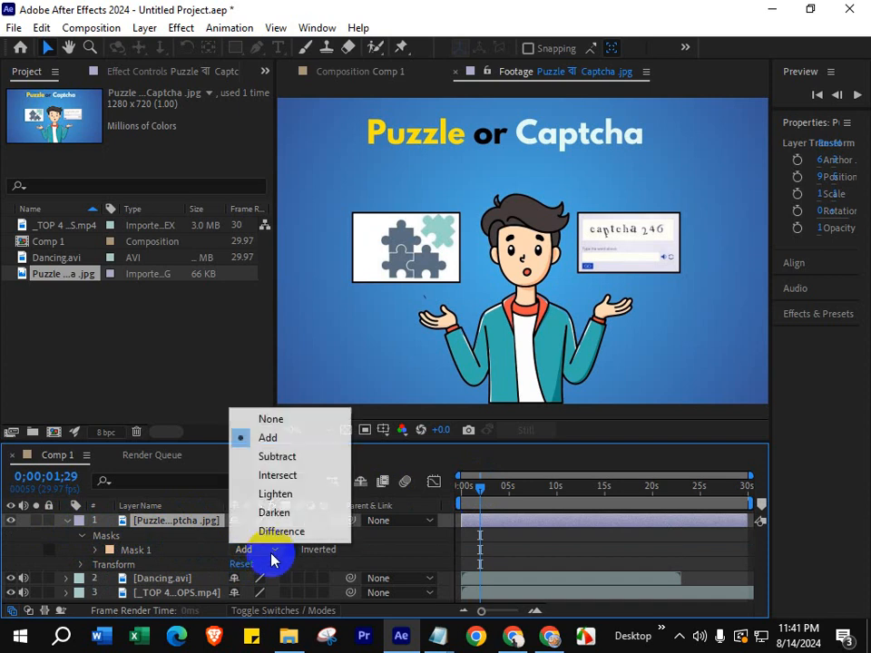
pyautogui.click(286, 458)
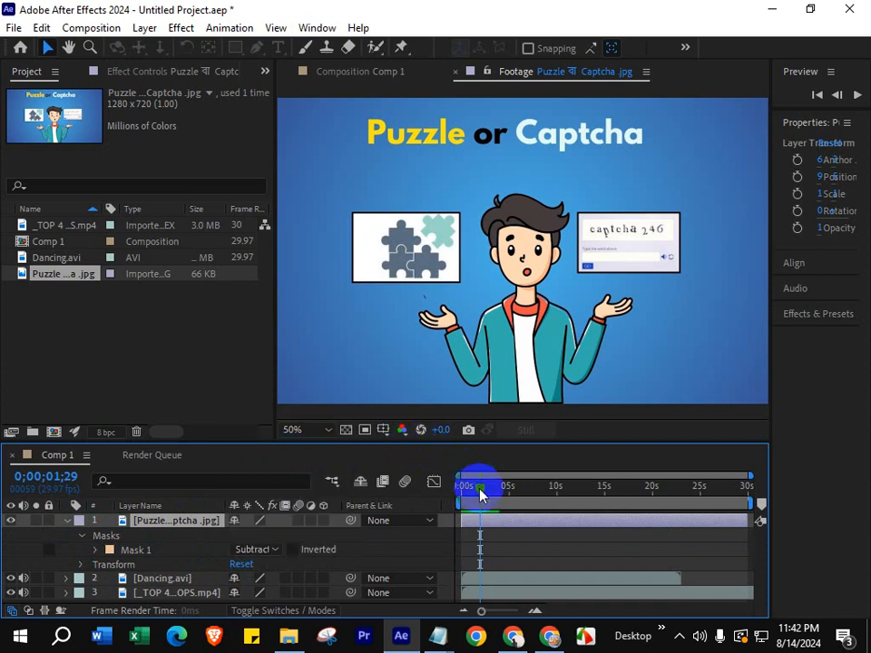
pyautogui.moveTo(480, 495); pyautogui.dragTo(458, 495)
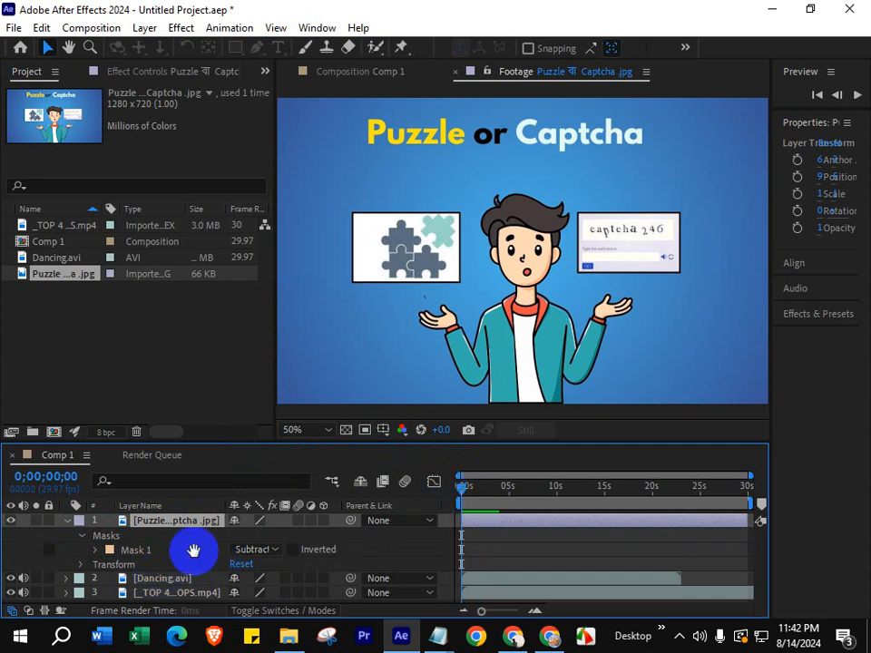
# - Delete Mask 1 from the puzzle image layer and remove the green screen laptops video layer from Comp 1
pyautogui.click(109, 549)
pyautogui.press('Delete')
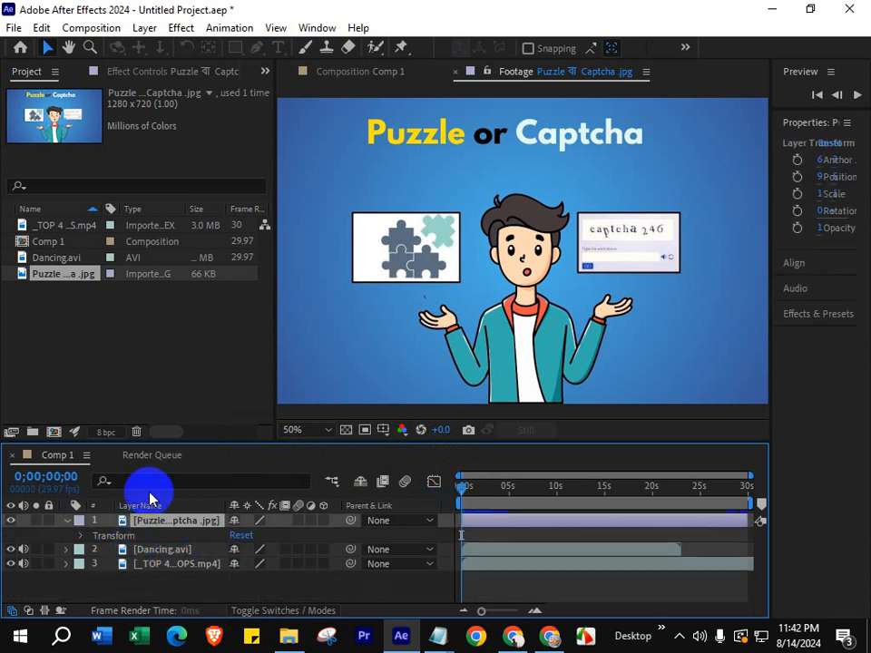
pyautogui.click(66, 520)
pyautogui.click(166, 551)
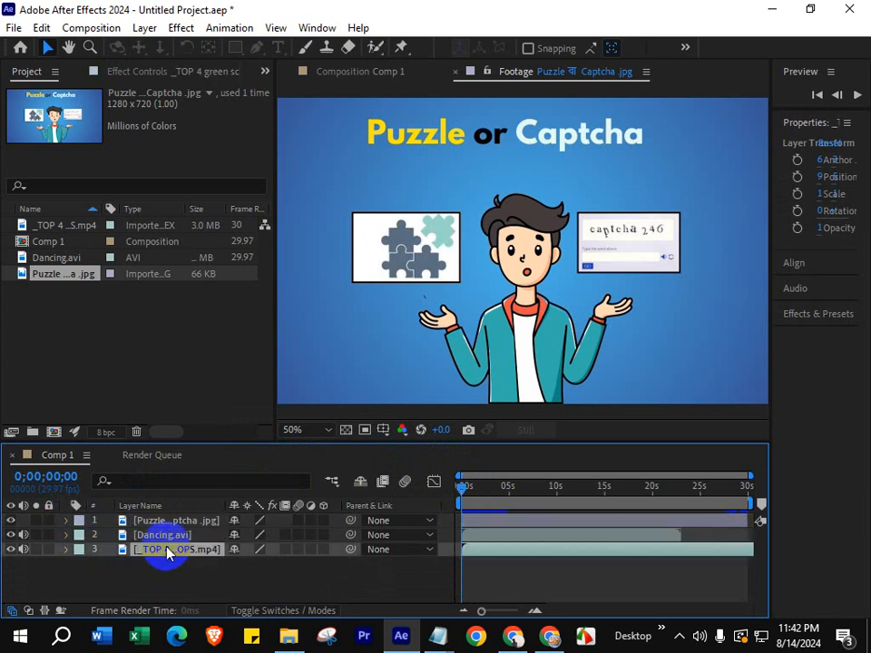
pyautogui.press('Delete')
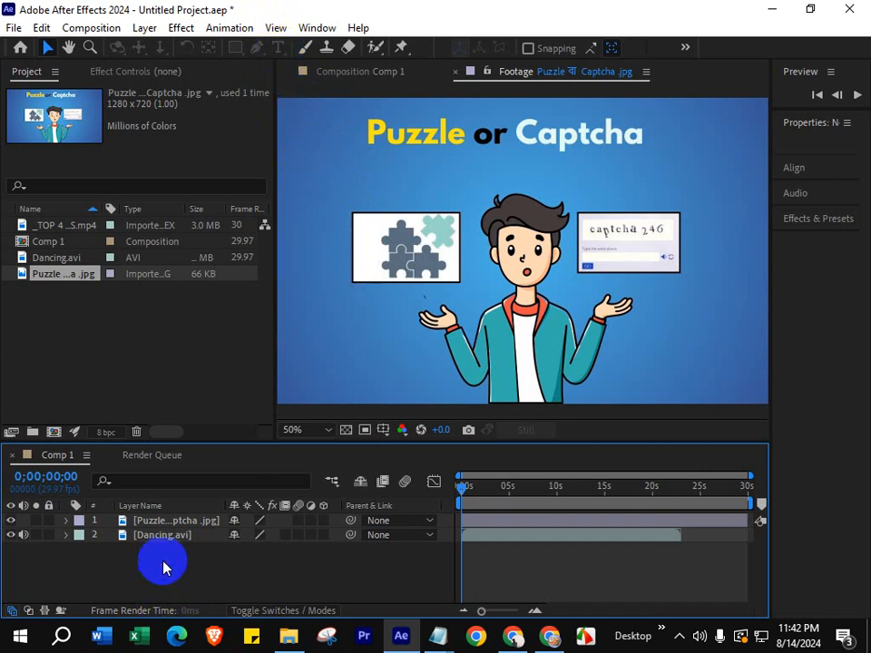
# - Close the puzzle image's footage view and draw a four-corner Pen mask around the puzzle card on the puzzle image layer in Comp 1
pyautogui.click(171, 520)
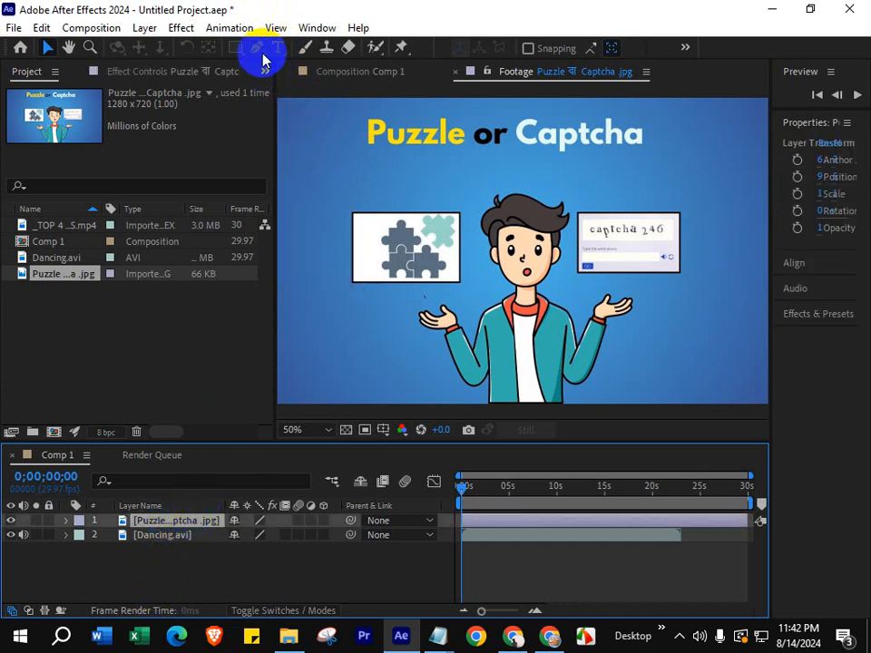
pyautogui.click(454, 73)
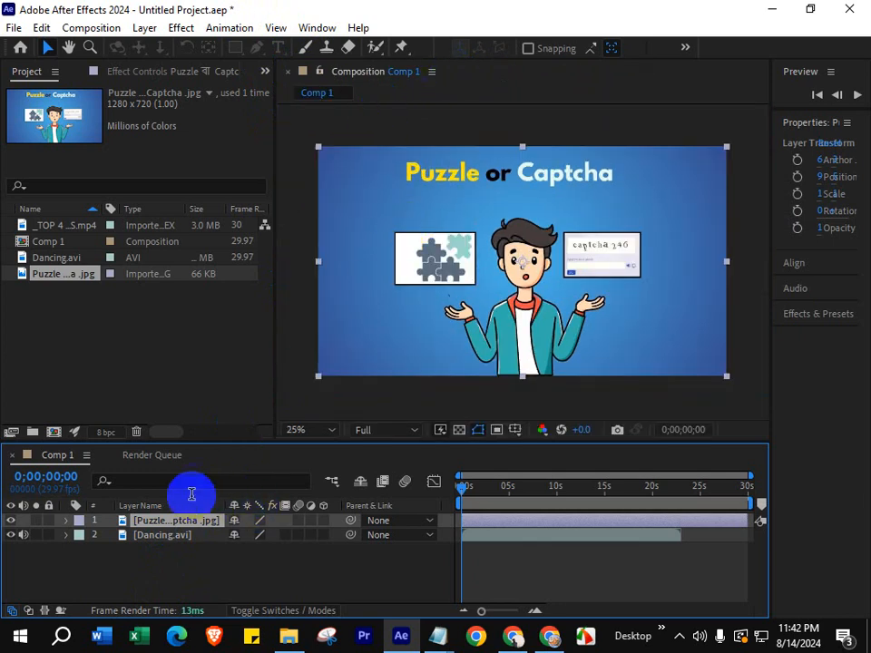
pyautogui.click(256, 48)
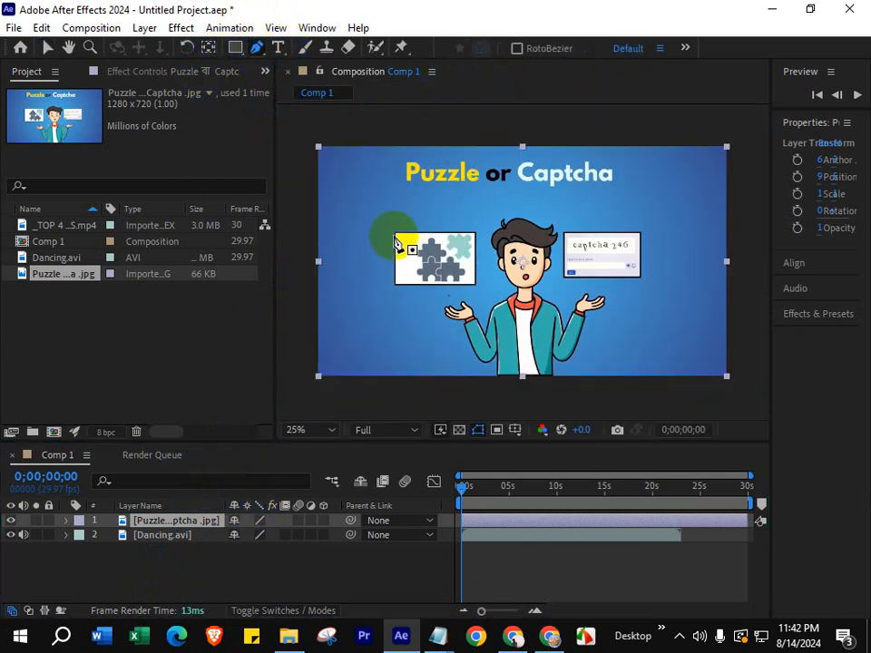
pyautogui.click(395, 235)
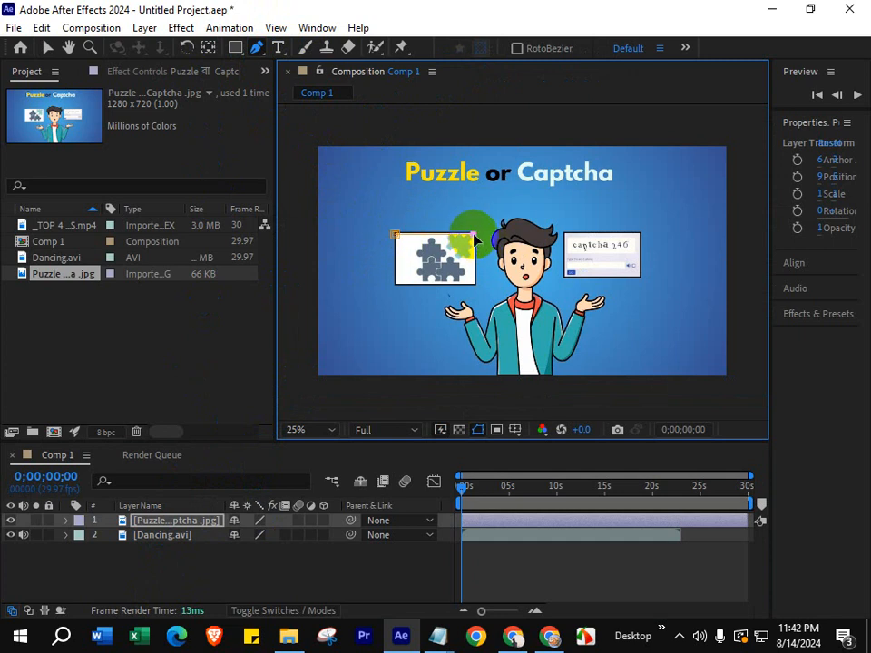
pyautogui.click(473, 287)
pyautogui.click(421, 288)
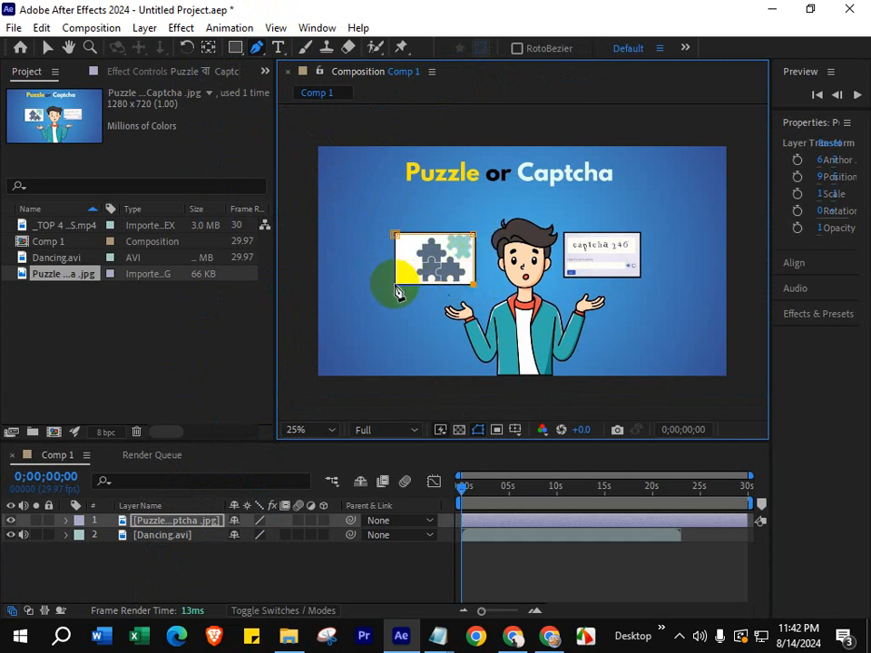
pyautogui.click(396, 237)
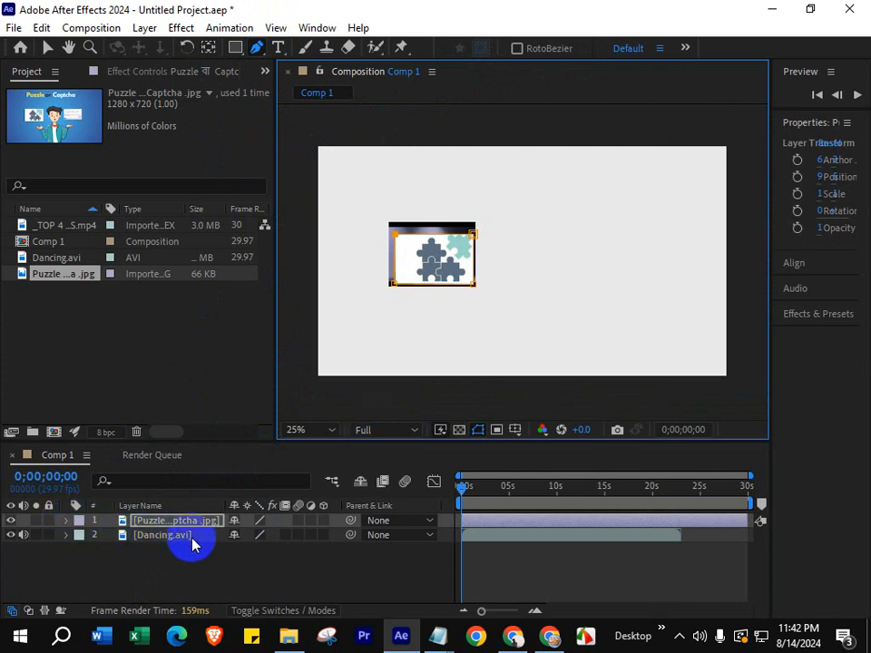
# - Set the new puzzle card mask's mode to Subtract and scrub to 0;00;02;12 to check the revealed video
pyautogui.click(67, 523)
pyautogui.click(68, 523)
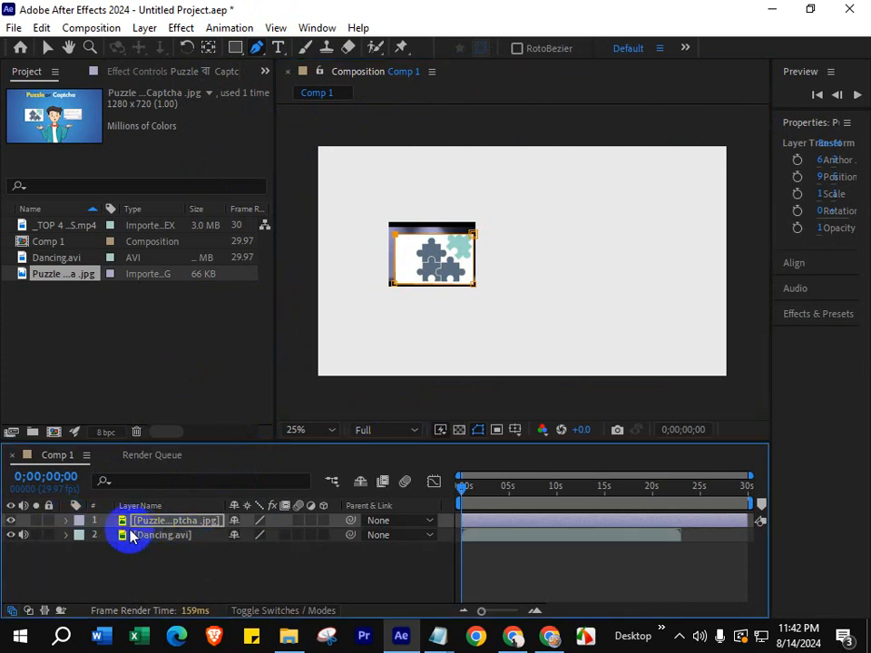
pyautogui.click(69, 521)
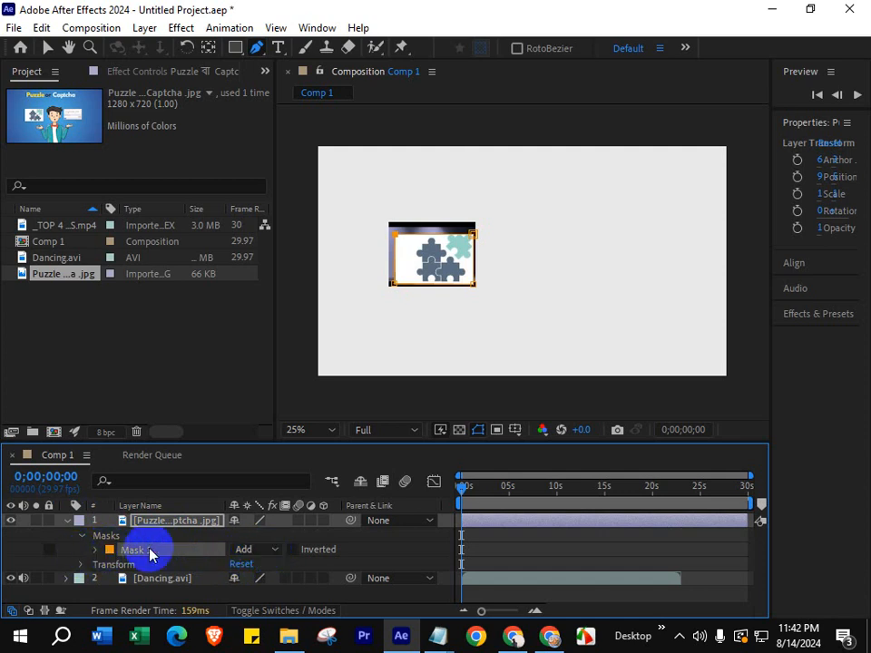
pyautogui.click(263, 548)
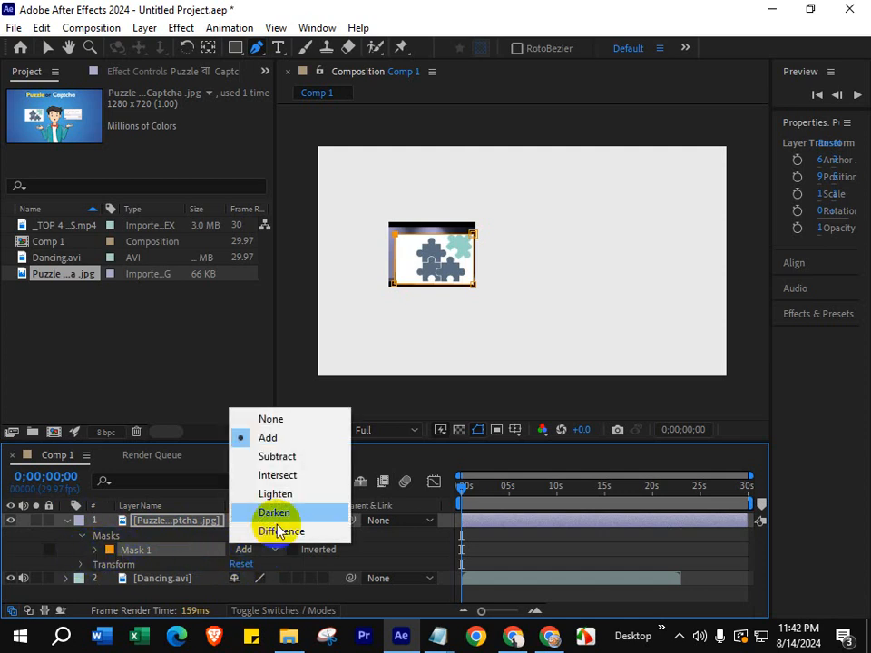
pyautogui.click(282, 456)
pyautogui.moveTo(458, 498); pyautogui.dragTo(484, 498)
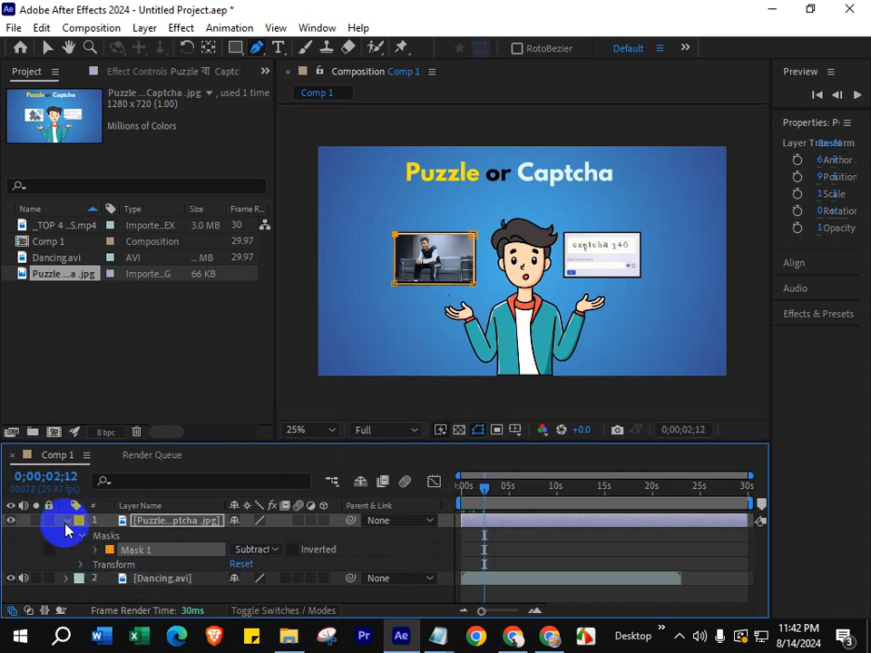
# - Pre-compose the puzzle image and Dancing.avi layers as Pre-comp 1 with all attributes moved into it, and play it from the start
pyautogui.click(67, 522)
pyautogui.moveTo(167, 563); pyautogui.dragTo(184, 520)
pyautogui.rightClick(185, 520)
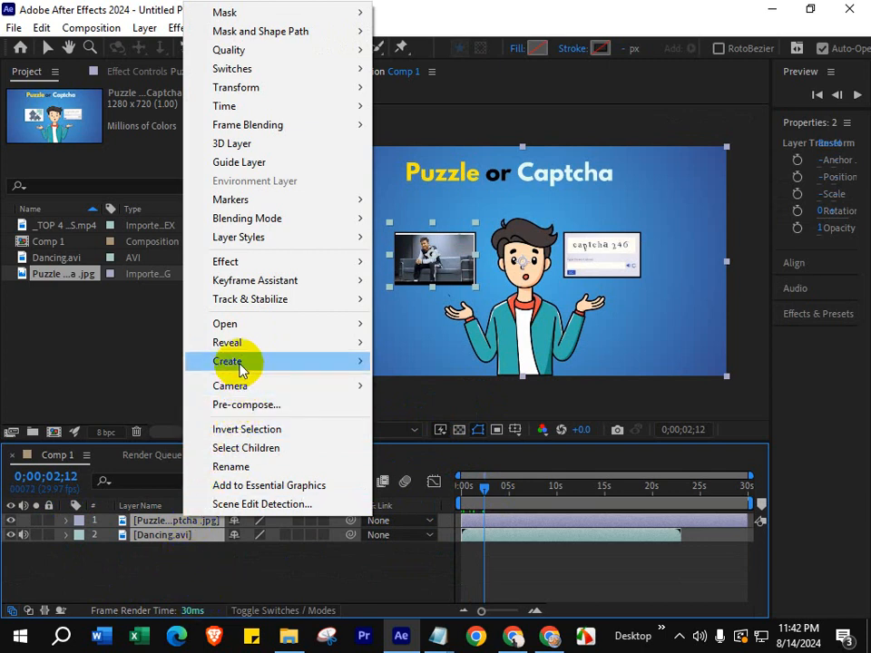
pyautogui.click(251, 406)
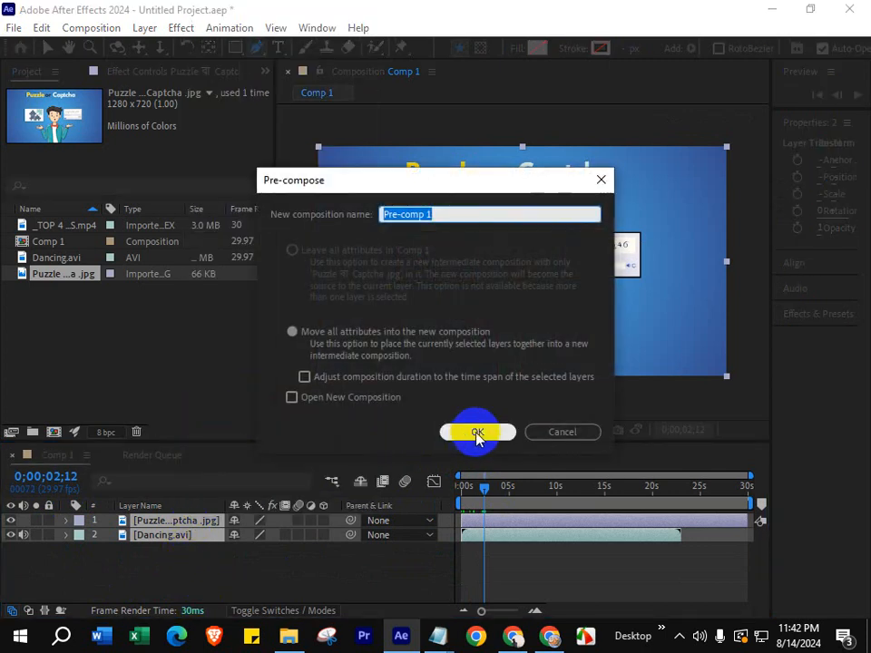
pyautogui.click(471, 432)
pyautogui.click(266, 573)
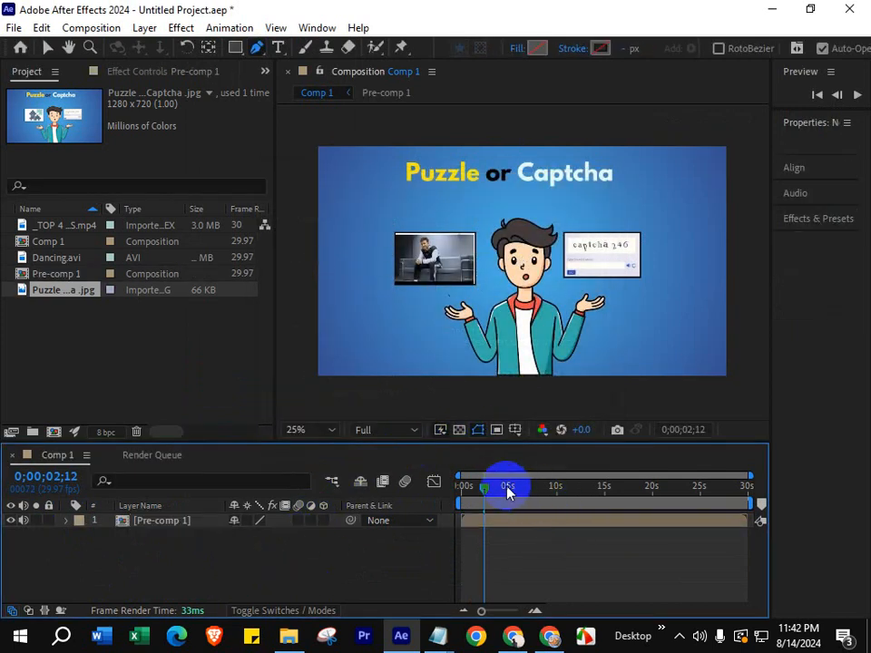
pyautogui.moveTo(506, 488); pyautogui.dragTo(451, 490)
pyautogui.press('space')
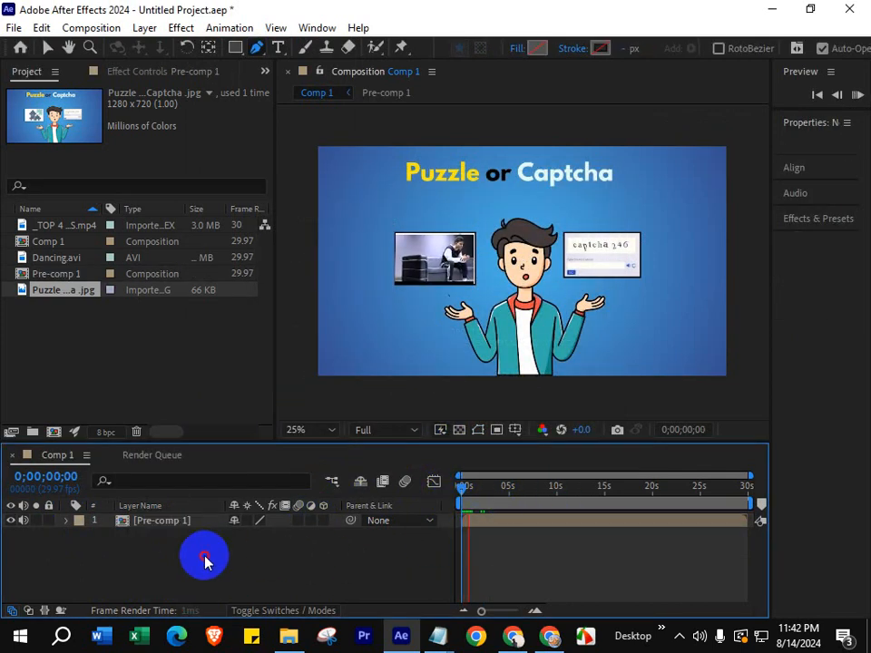
# - Add the green screen laptops video to Comp 1 beneath Pre-comp 1, and select the Pre-comp 1 layer
pyautogui.moveTo(45, 257); pyautogui.dragTo(65, 273)
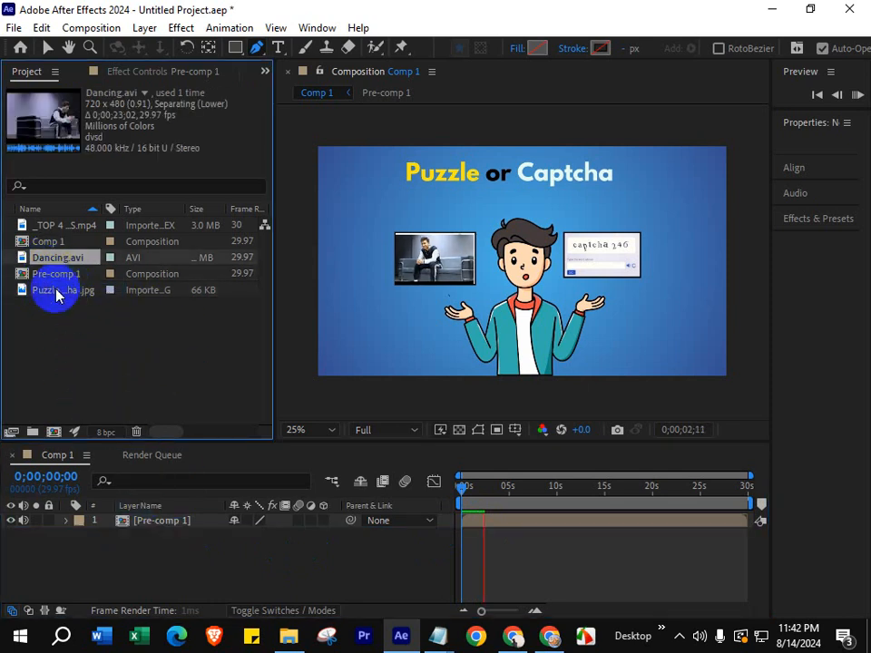
pyautogui.moveTo(57, 225); pyautogui.dragTo(220, 576)
pyautogui.click(164, 529)
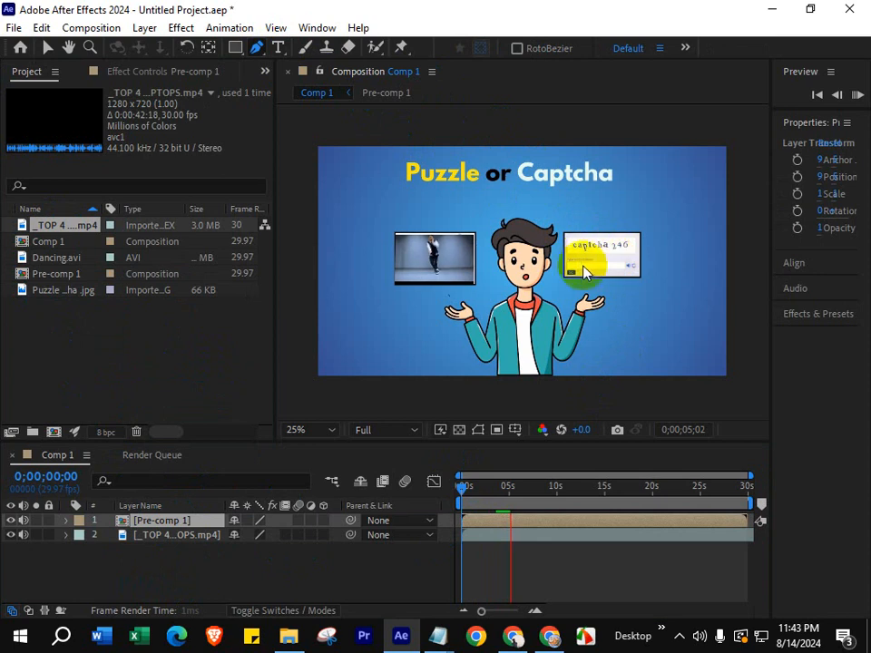
# - Stop playback and draw a closed four-corner Pen mask around the captcha card on the Pre-comp 1 layer
pyautogui.click(626, 387)
pyautogui.click(571, 237)
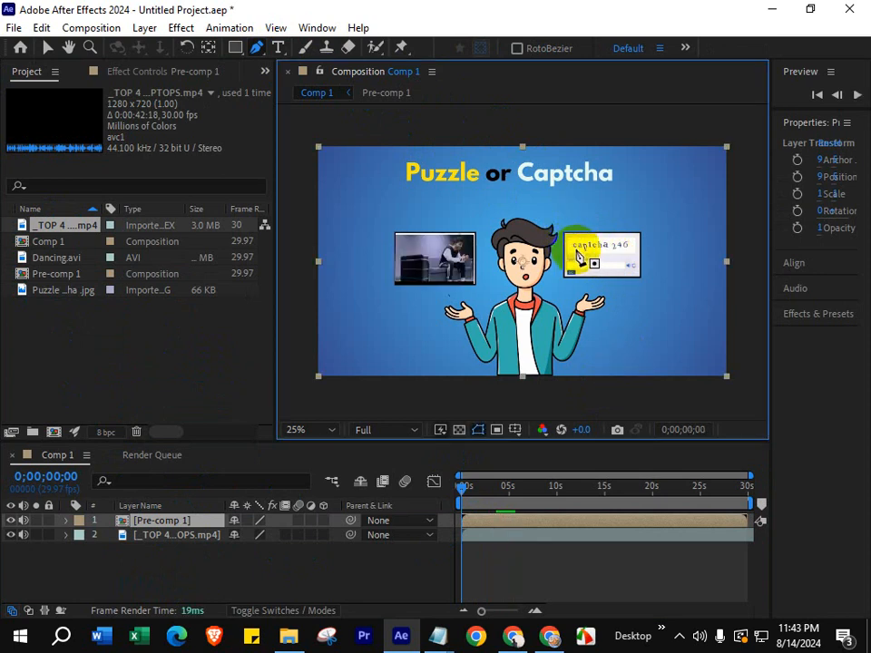
pyautogui.click(565, 234)
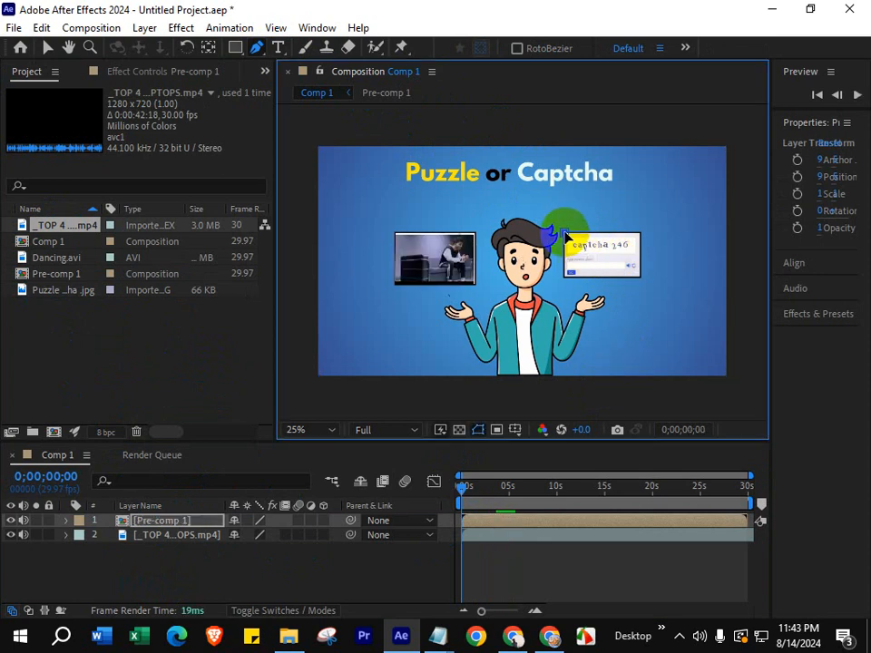
pyautogui.click(639, 233)
pyautogui.click(567, 277)
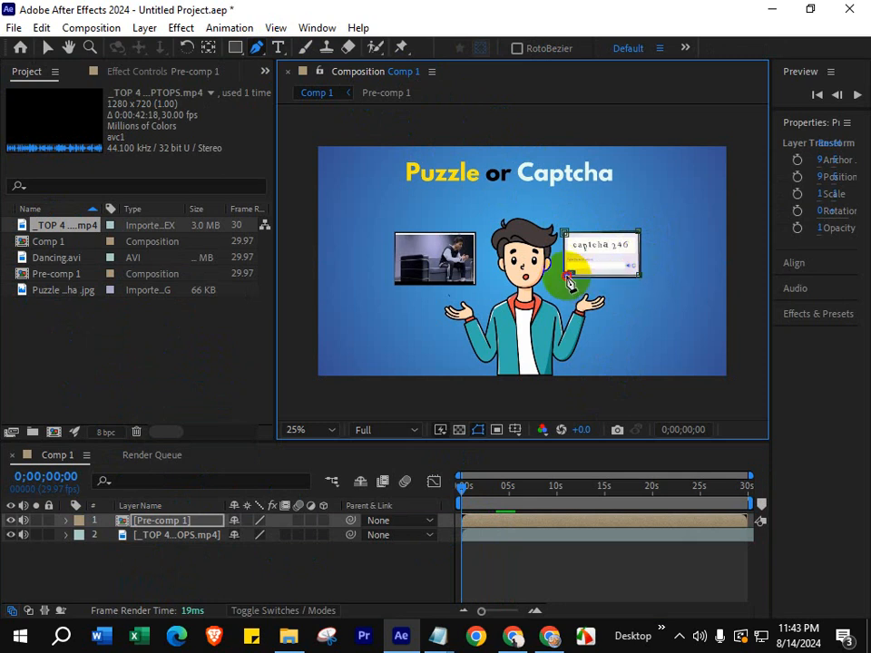
pyautogui.click(566, 239)
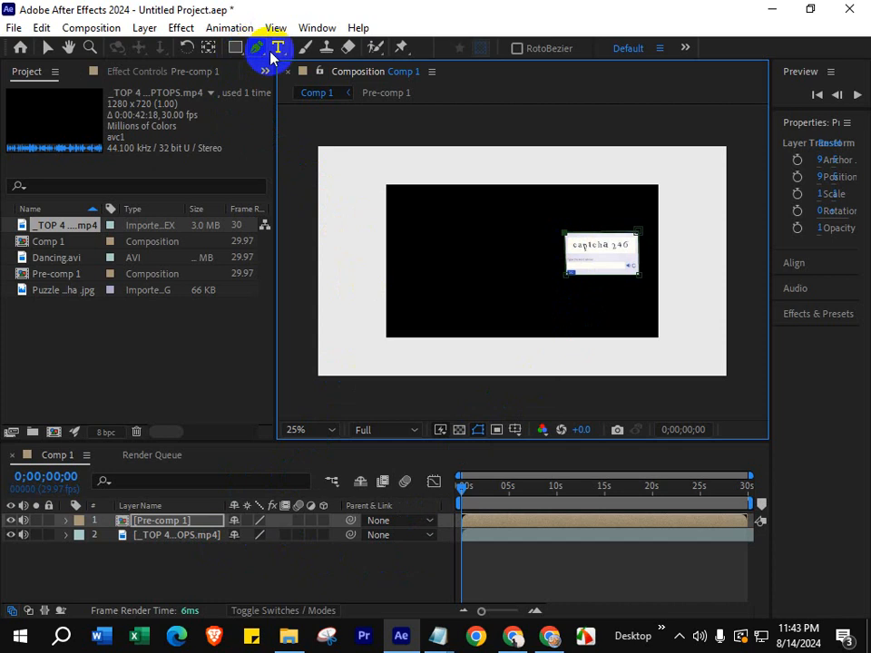
# - Set the mode of Mask 1 on the Pre-comp 1 layer to Subtract
pyautogui.click(65, 522)
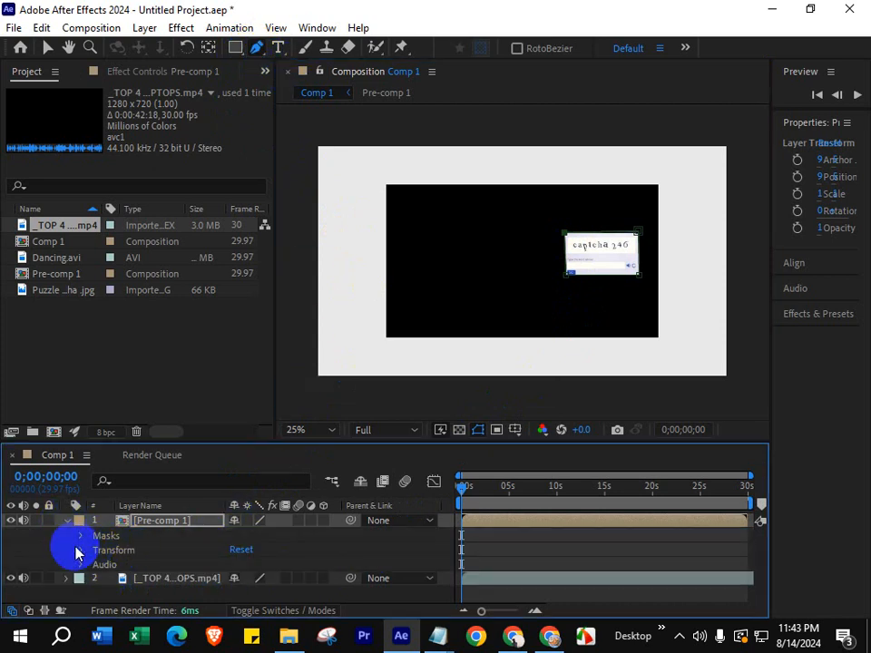
pyautogui.click(81, 540)
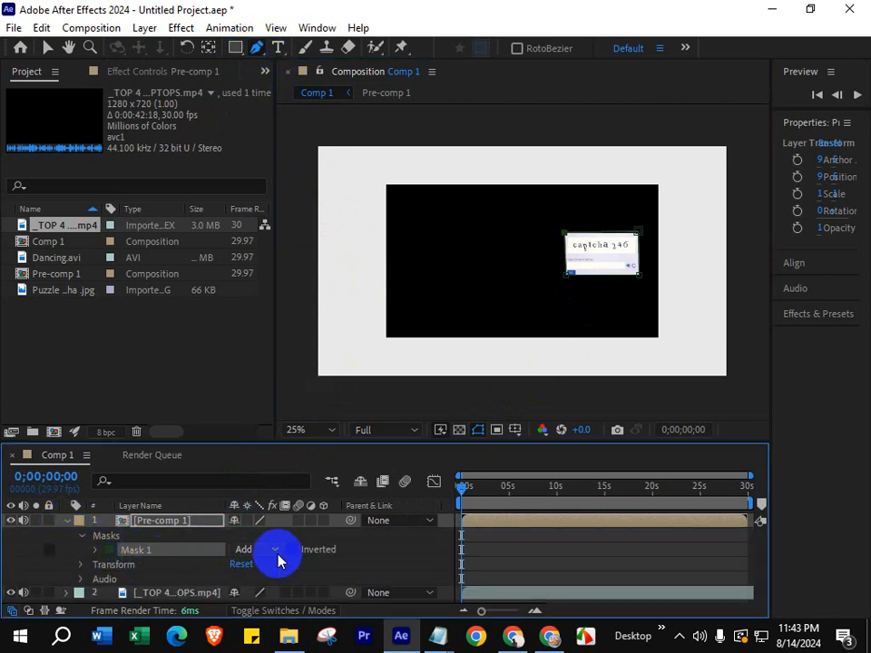
pyautogui.click(275, 552)
pyautogui.click(284, 467)
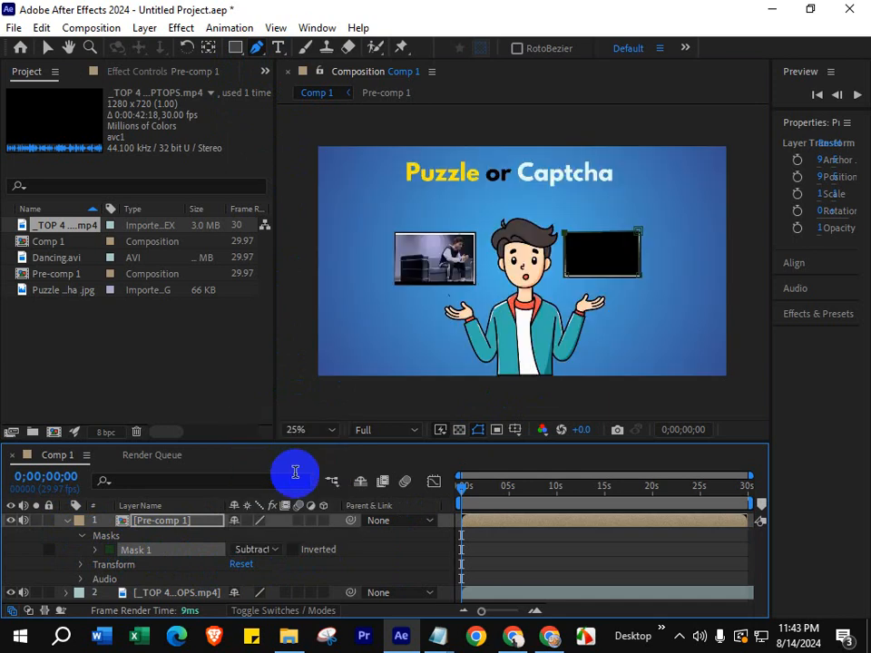
# - Play back Comp 1 to check the videos inside both cards, and collapse the Pre-comp 1 layer's properties
pyautogui.press('space')
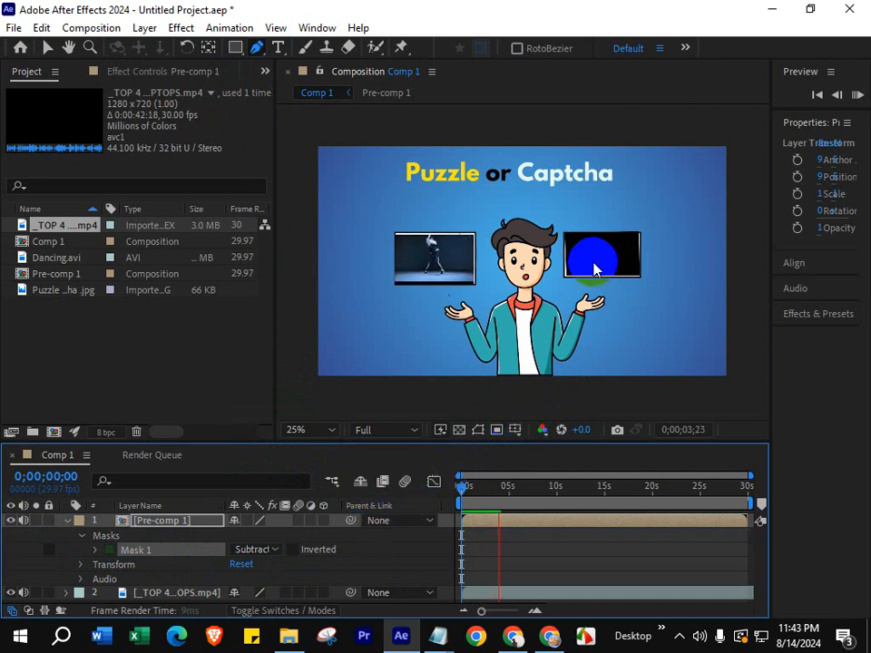
pyautogui.click(586, 267)
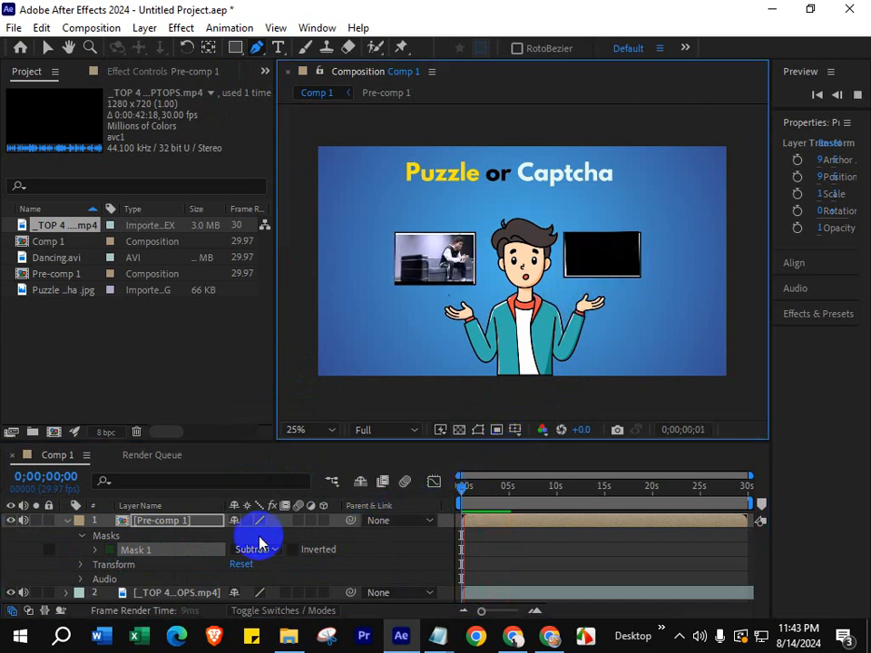
pyautogui.click(65, 520)
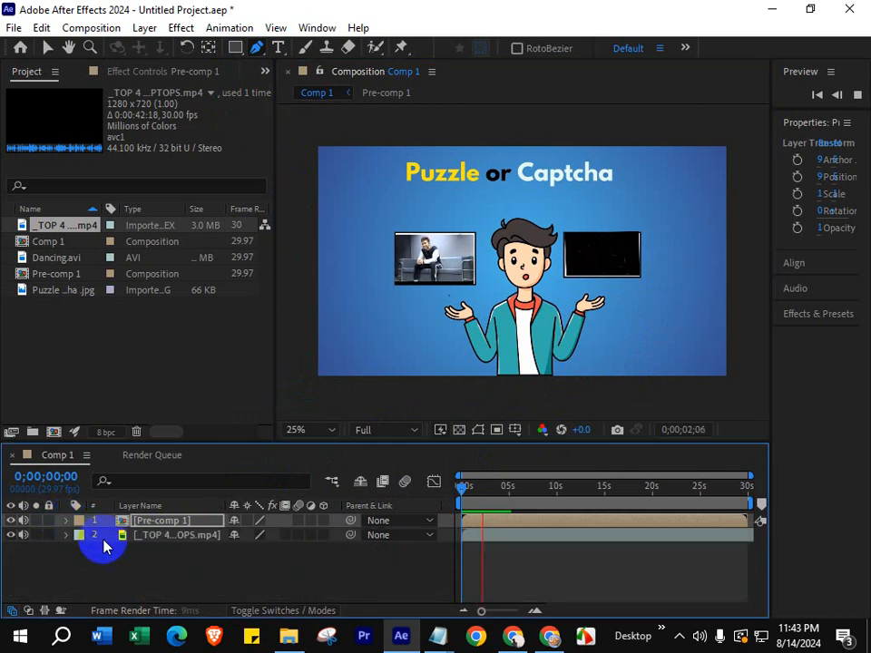
# - Trim the green screen laptops layer in its own layer view to an In point of 0:00:07:27 and an Out point of 0:00:12:11
pyautogui.doubleClick(159, 537)
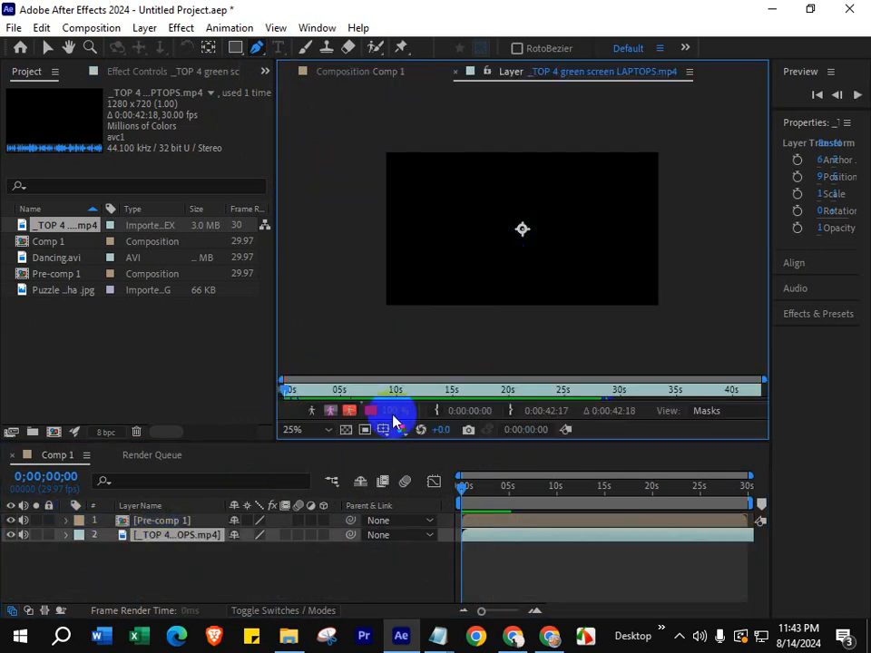
pyautogui.moveTo(289, 388); pyautogui.dragTo(373, 397)
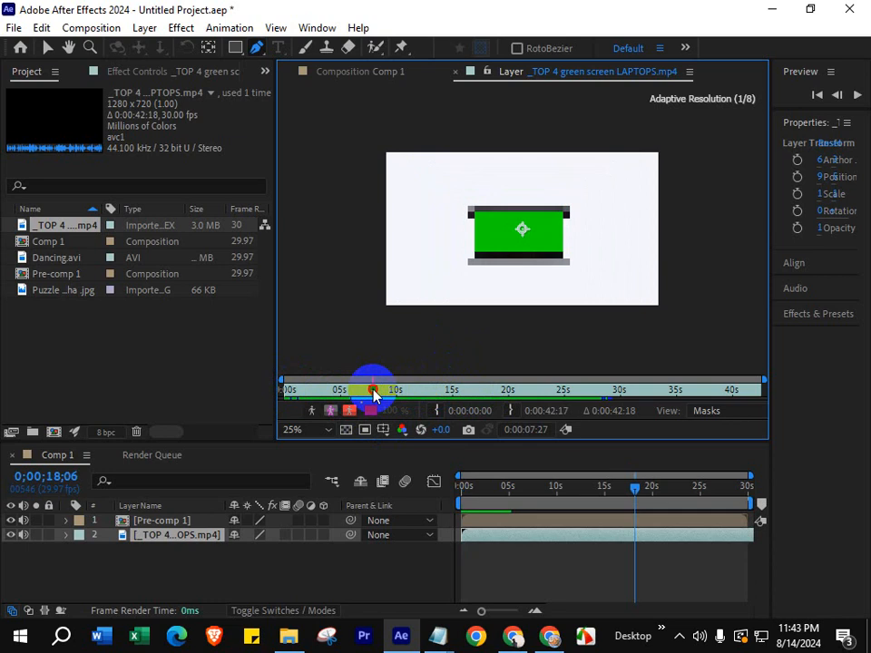
pyautogui.click(436, 410)
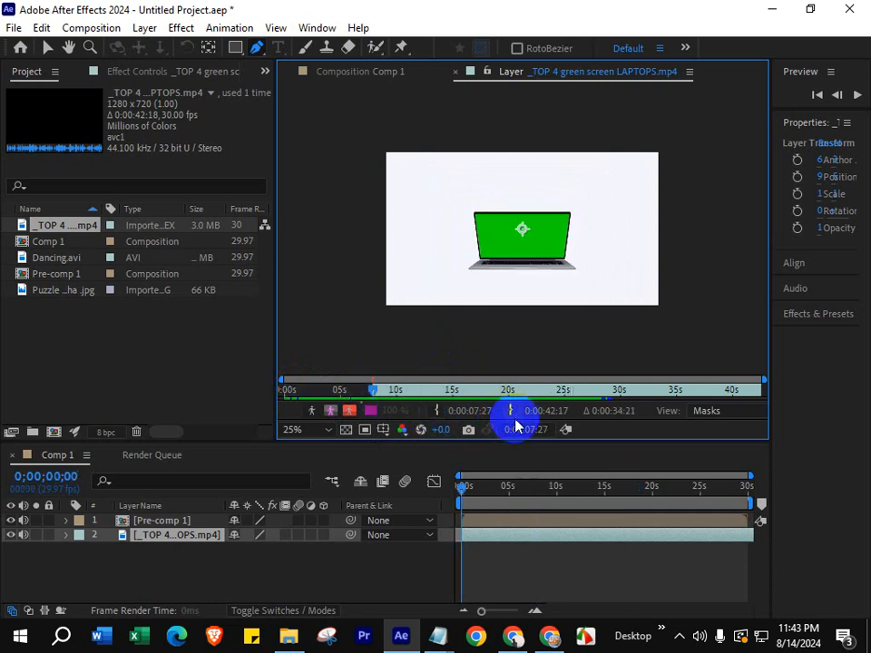
pyautogui.press('space')
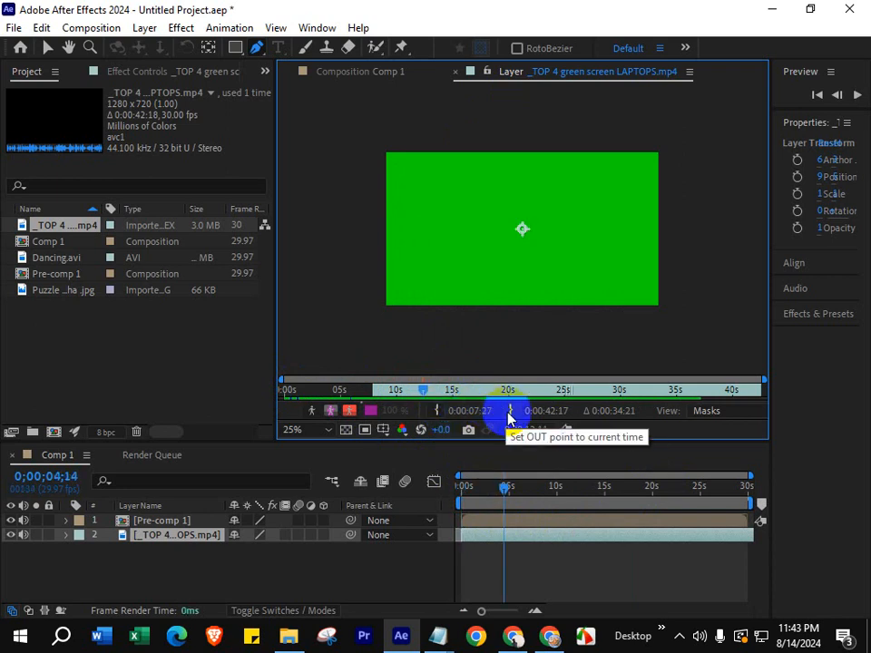
pyautogui.click(509, 414)
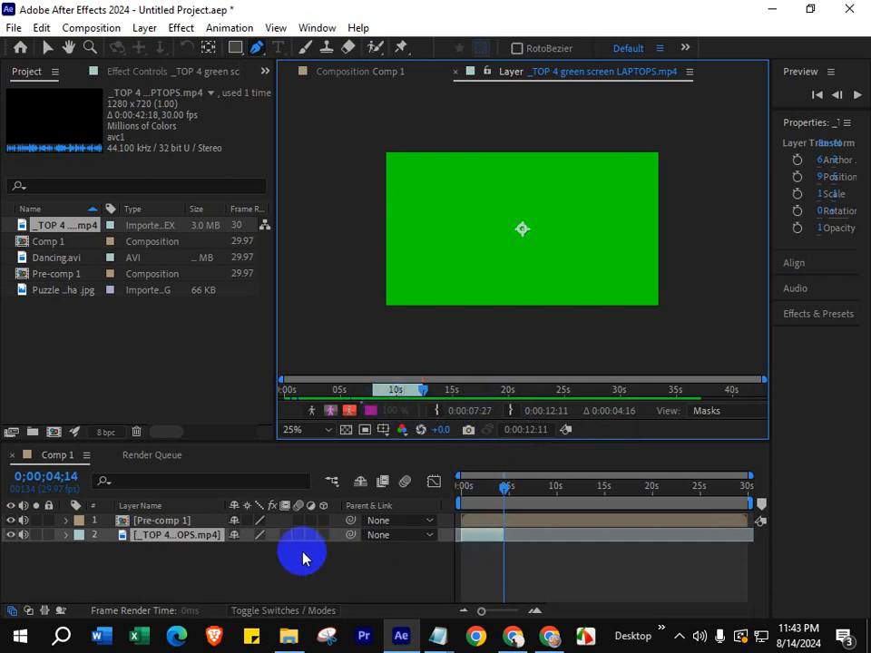
# - Scrub through the trimmed laptops clip and set the current time to 0;00;03;17, on a full green frame near its end
pyautogui.moveTo(500, 486); pyautogui.dragTo(418, 451)
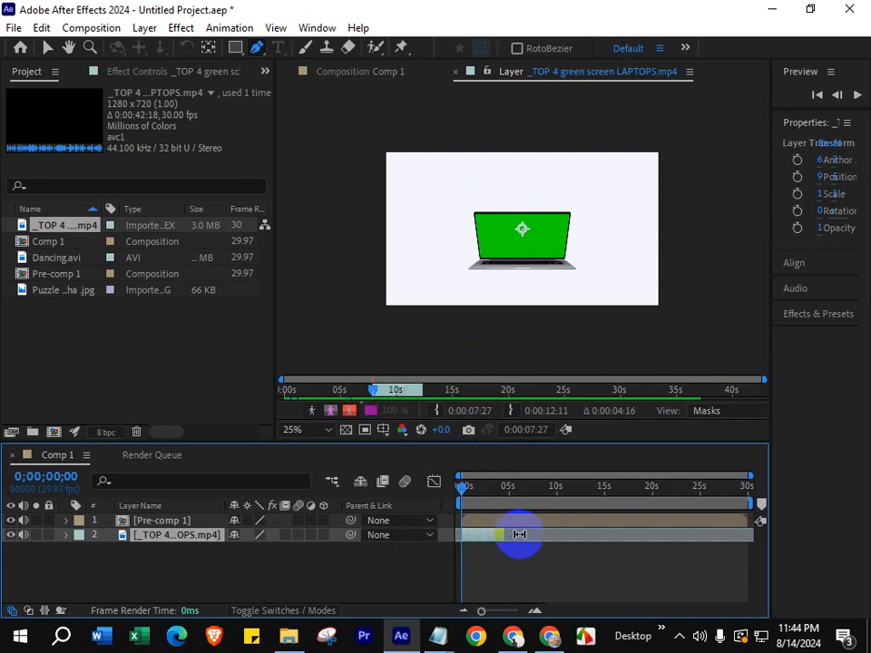
pyautogui.moveTo(469, 493); pyautogui.dragTo(512, 506)
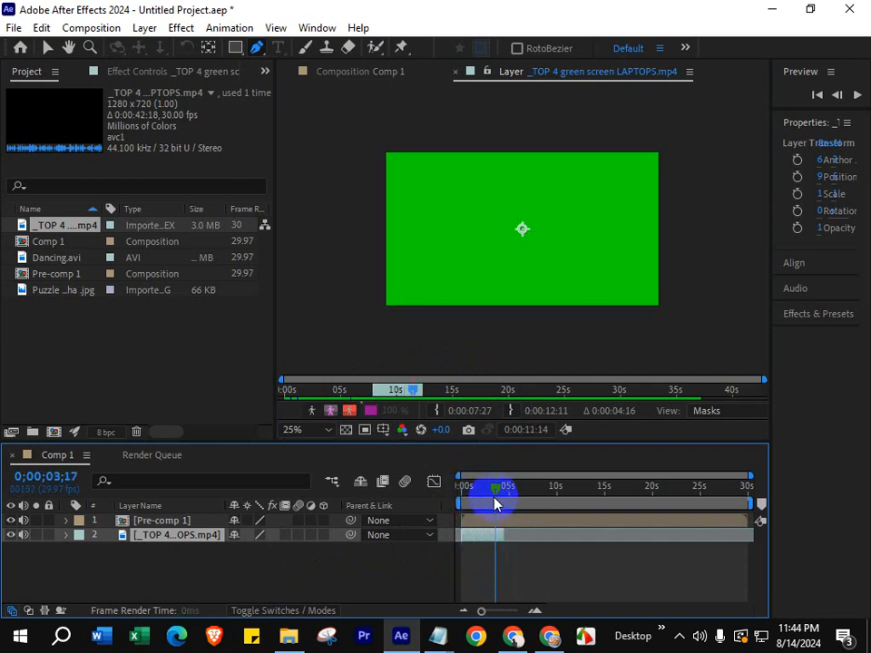
pyautogui.hotkey('ctrl', ']')
pyautogui.hotkey('ctrl', '[')
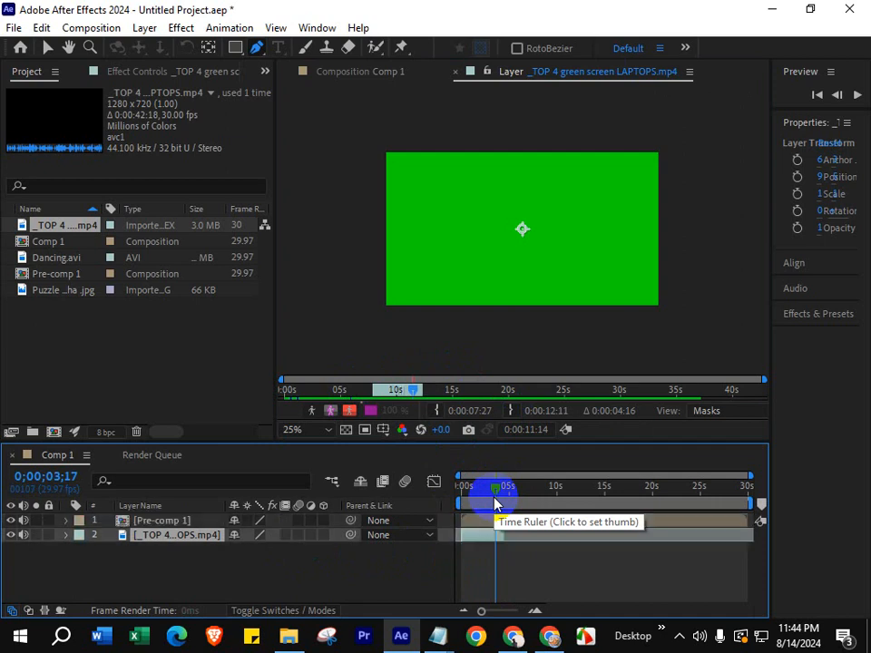
pyautogui.hotkey('alt', '[')
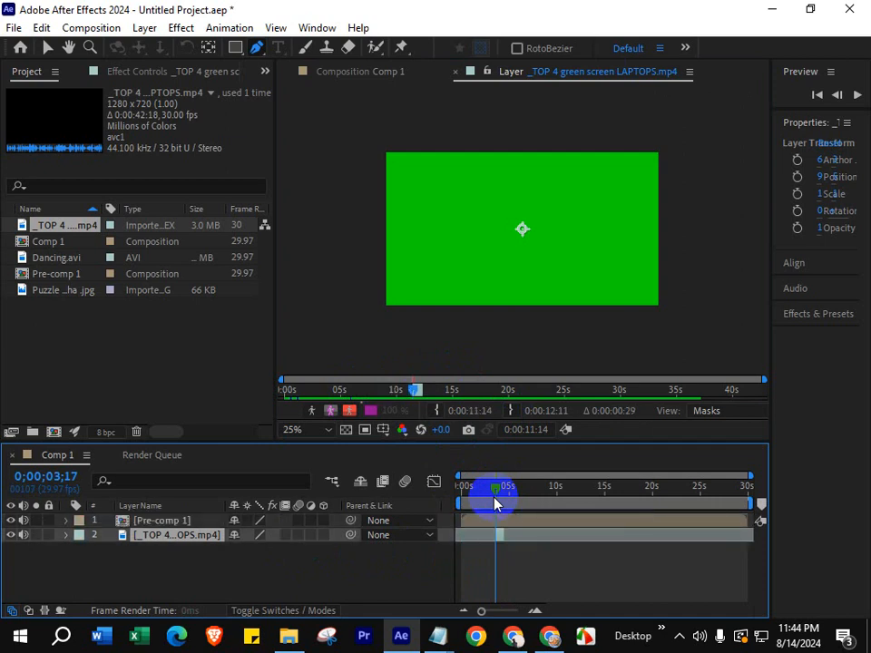
pyautogui.hotkey('ctrl', 'z')
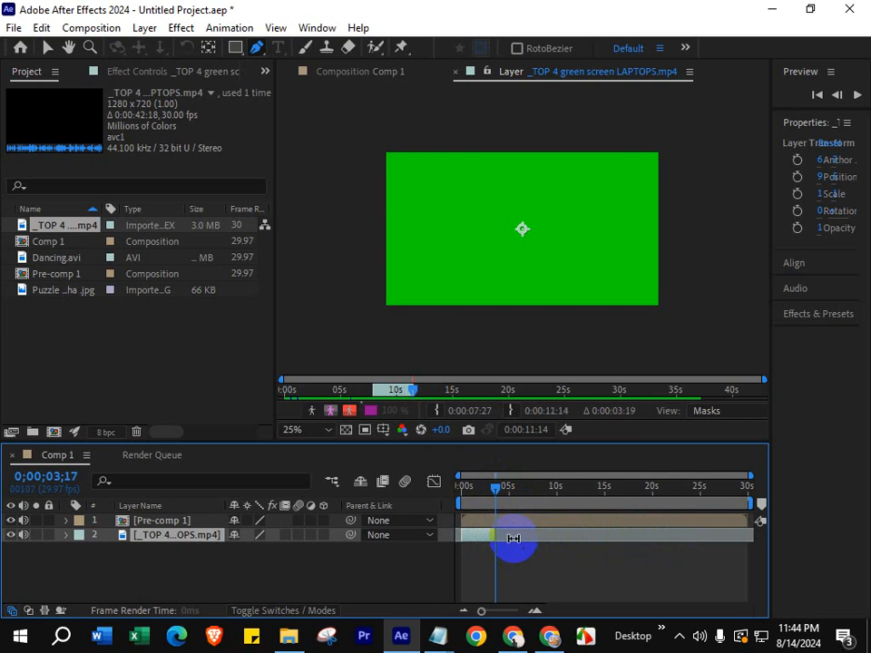
# - Trim the end of the laptops layer at 0;00;03;17, and return to Comp 1 to play it from near the start
pyautogui.hotkey('alt', ']')
pyautogui.moveTo(490, 495); pyautogui.dragTo(464, 490)
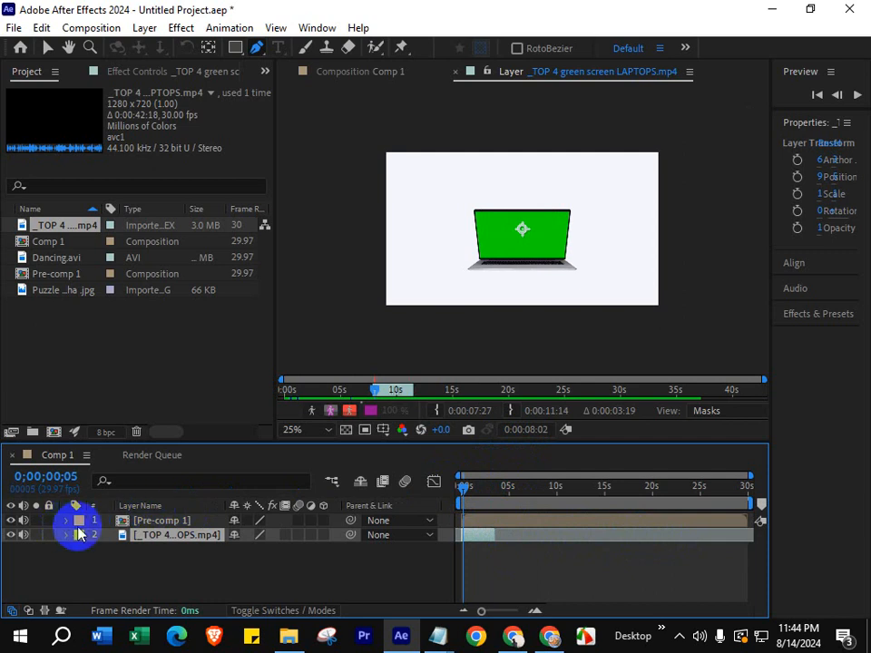
pyautogui.click(457, 72)
pyautogui.press('space')
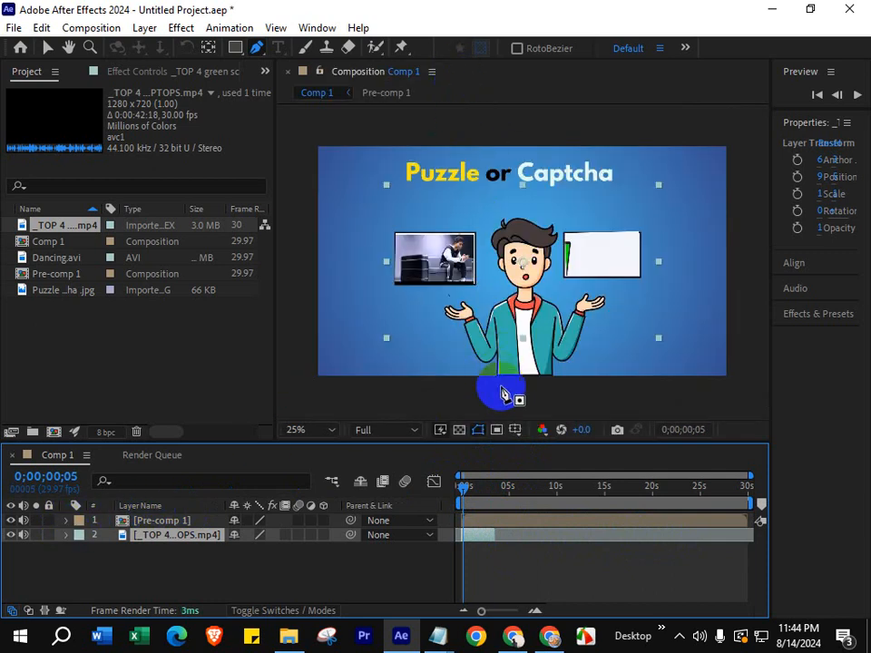